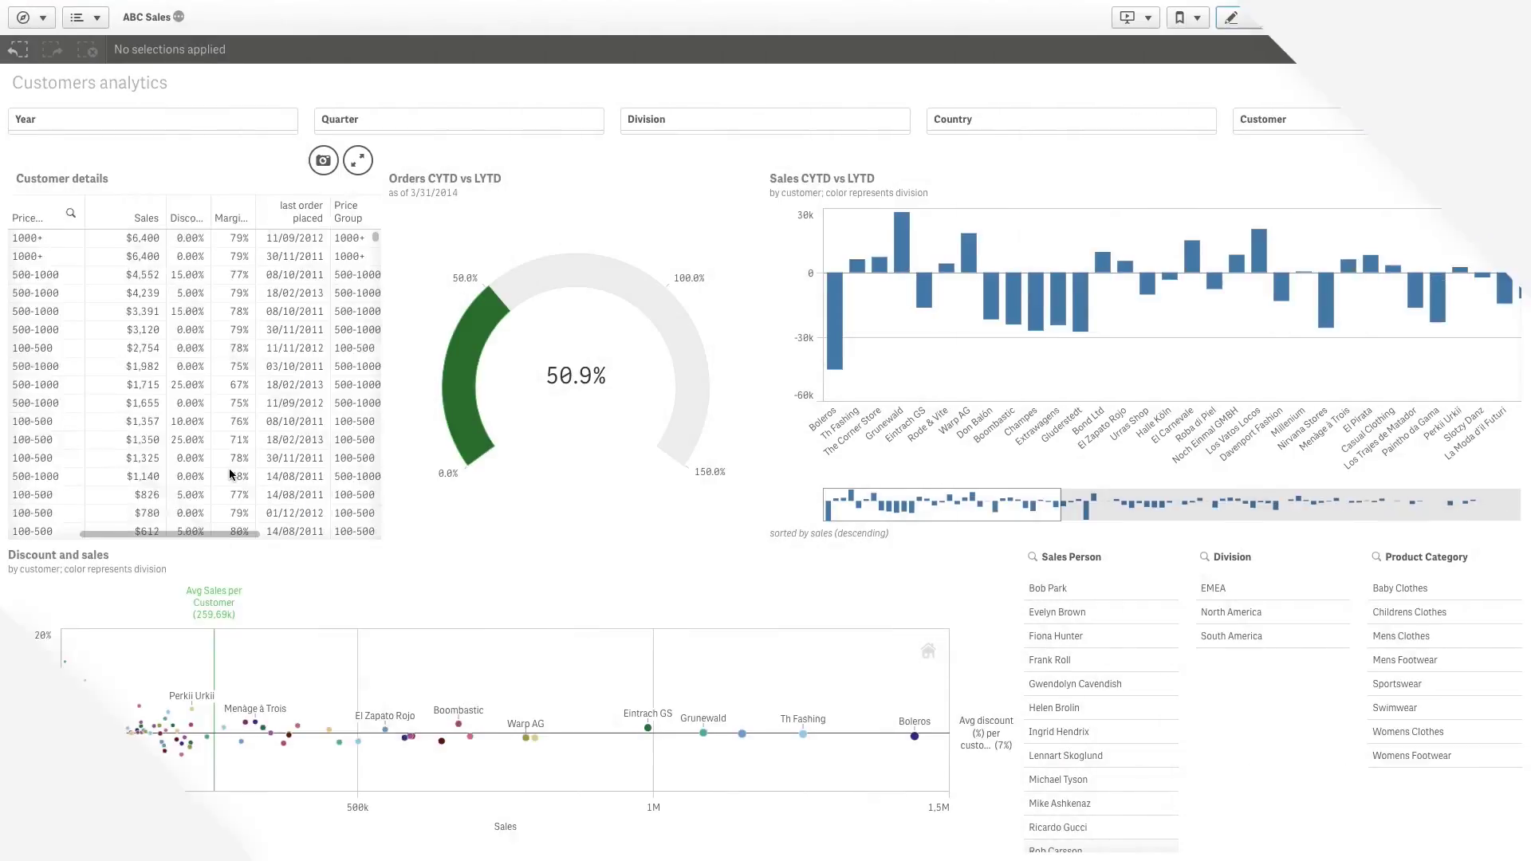
- Scroll right across the Customer details table on the ABC Sales Customers analytics sheet
scroll(229, 468, "right", 5)
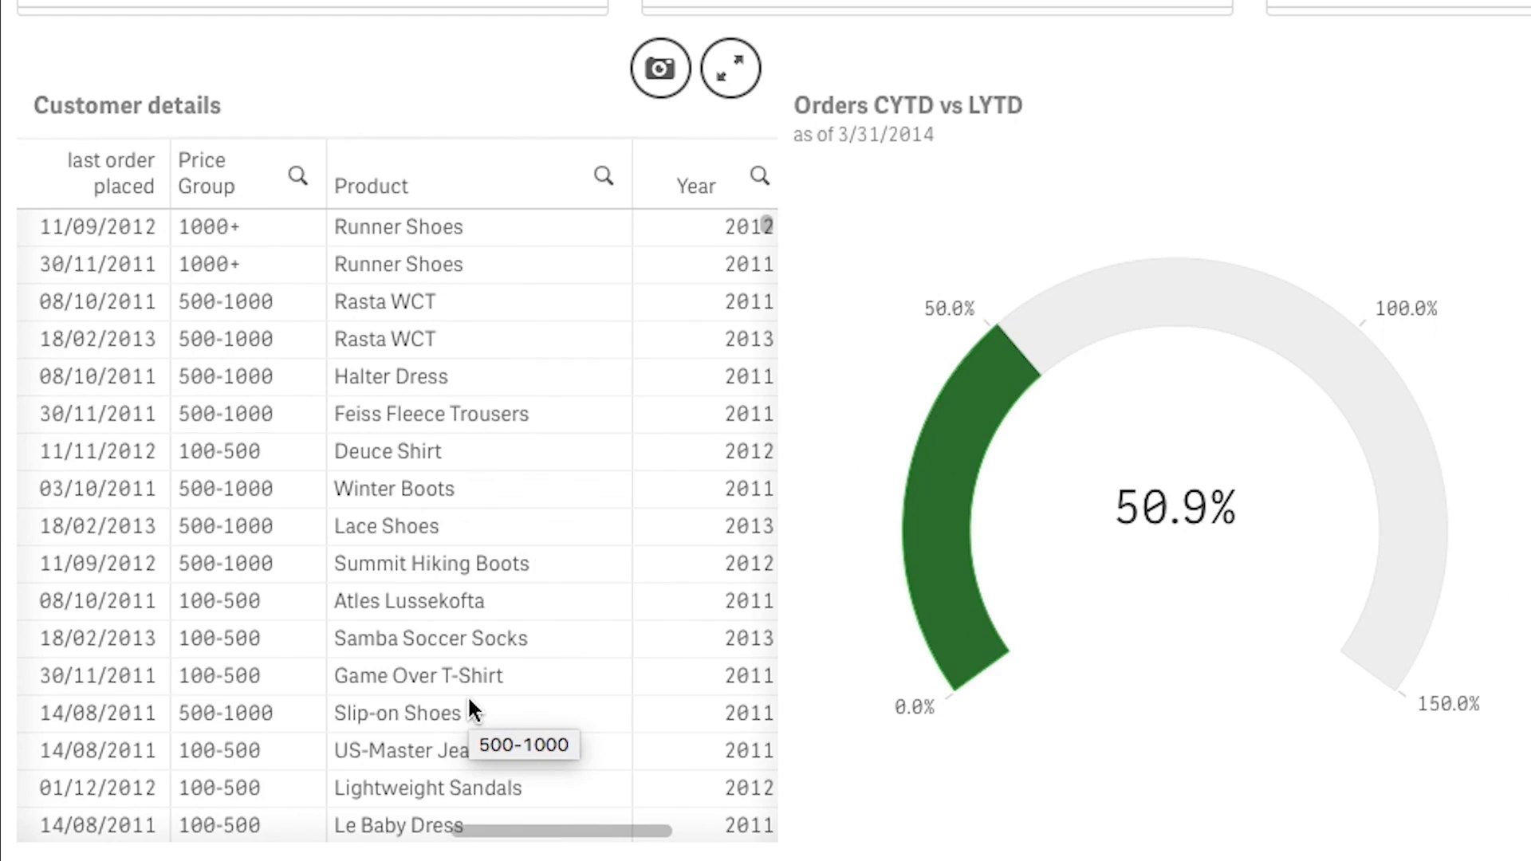
- Scroll the Customer details table sideways past its Product, Year and Margin columns
scroll(468, 695, "left", 3)
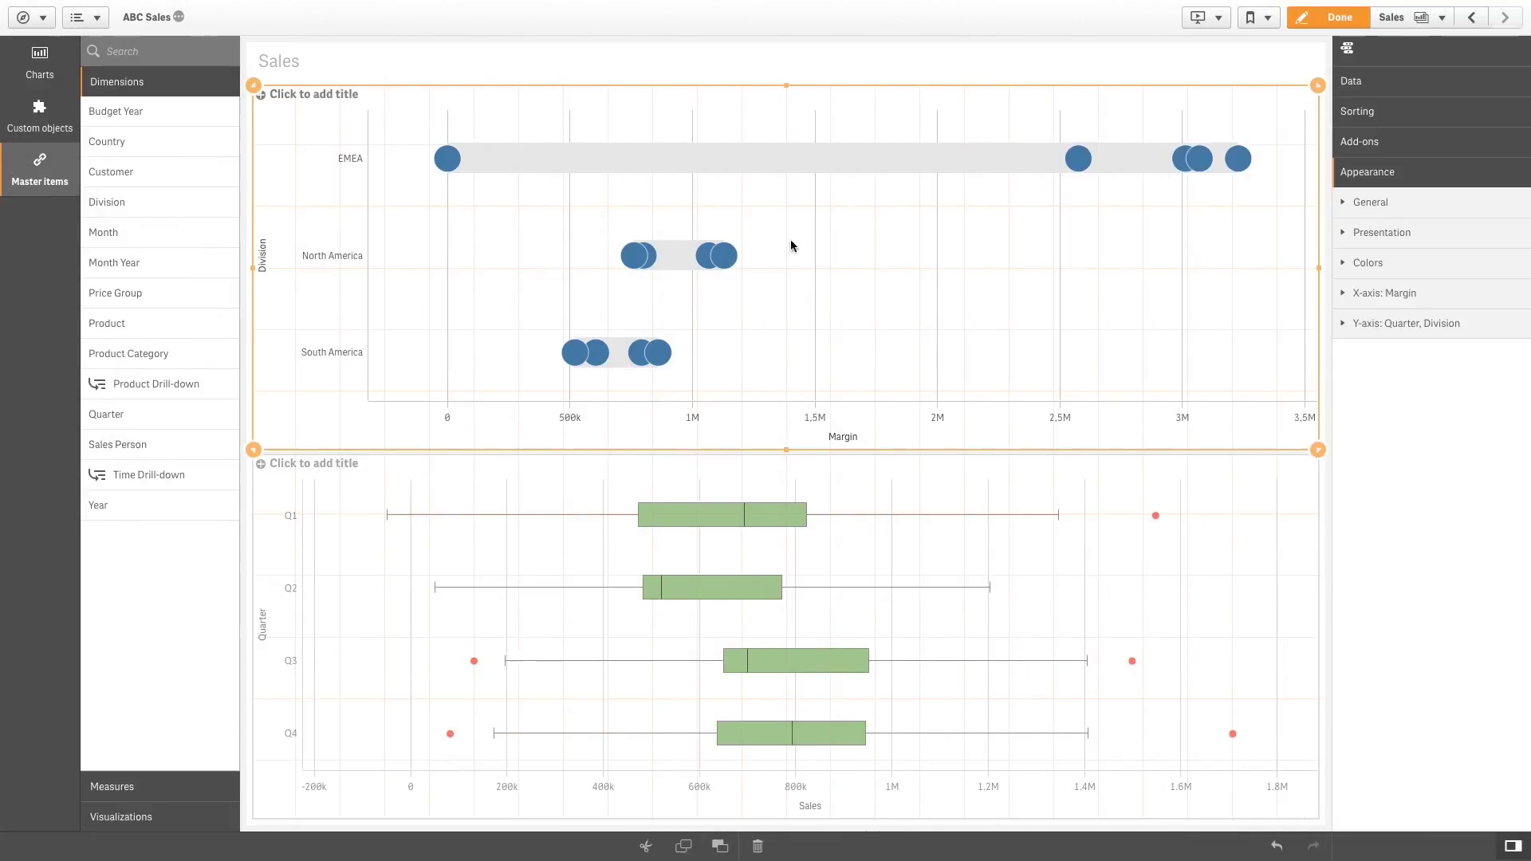
- Colour the distribution plot points and box plot boxes by the argb(255,rand()*255,…) expression
left_click(1366, 263)
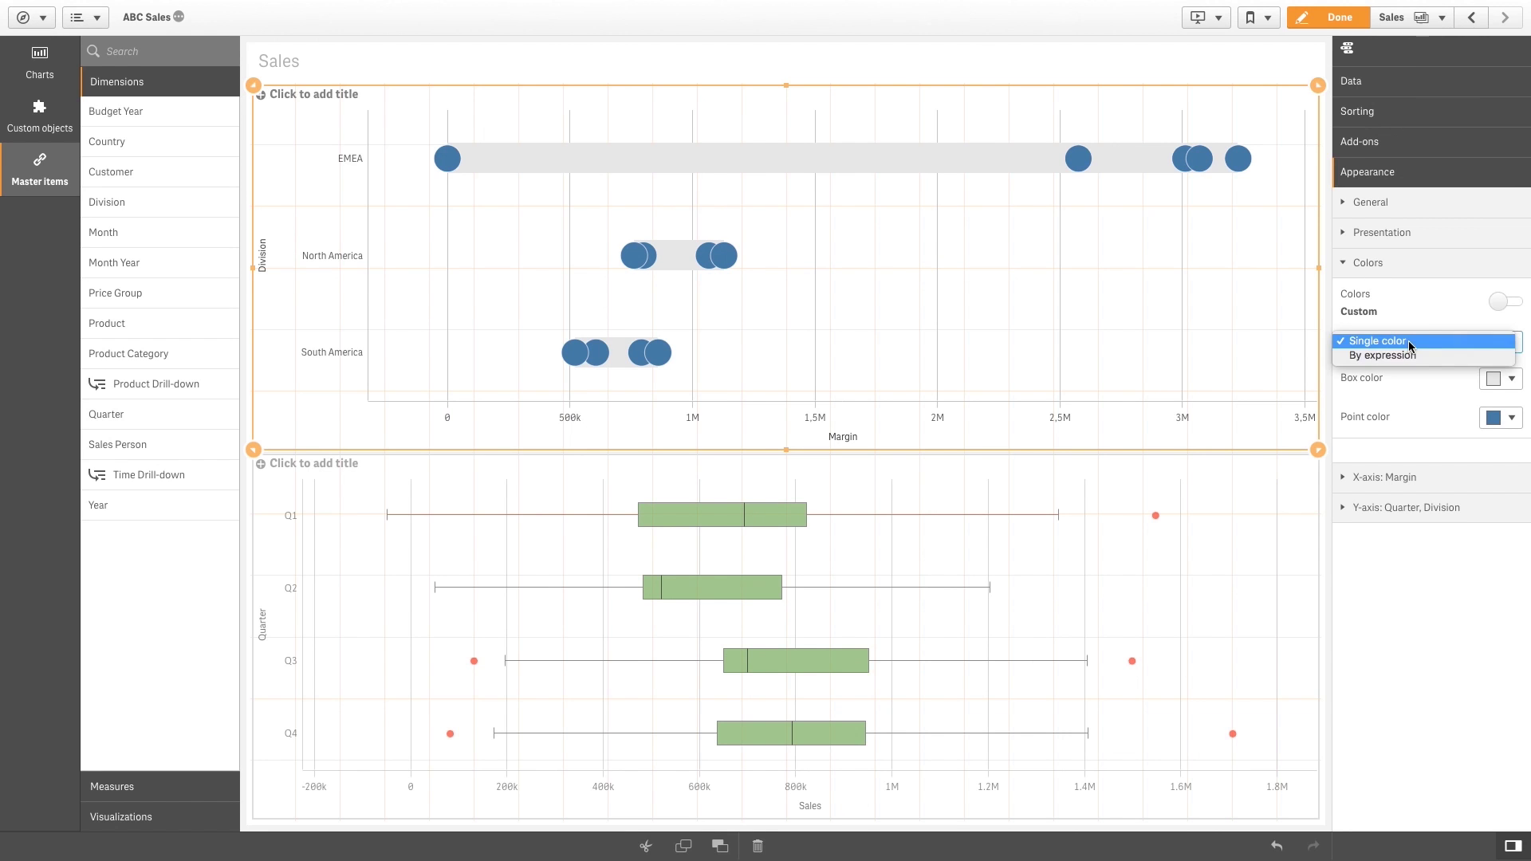
left_click(1409, 356)
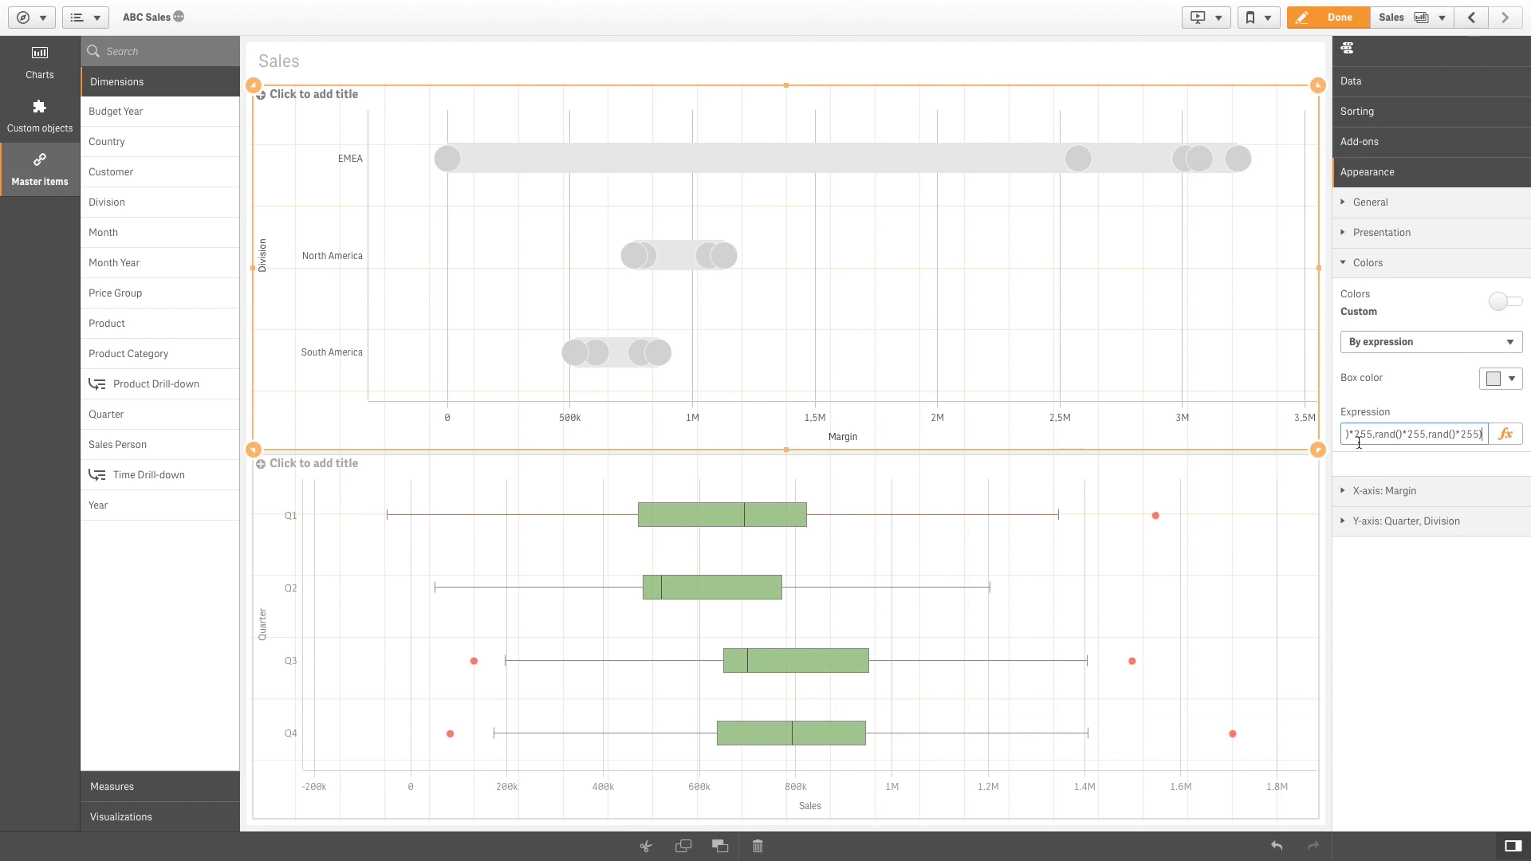
left_click(1207, 518)
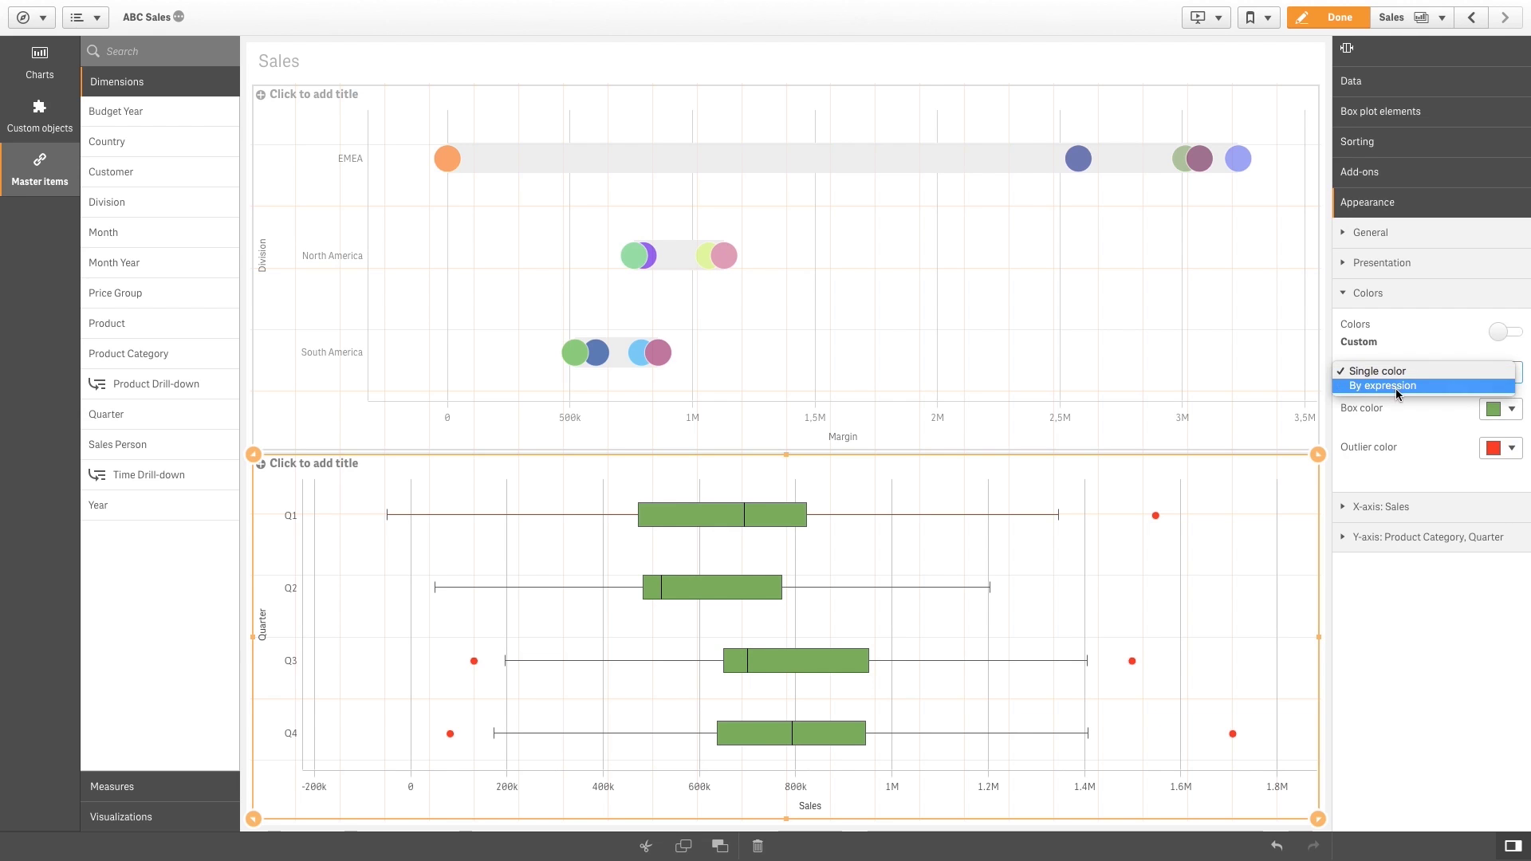
left_click(1402, 390)
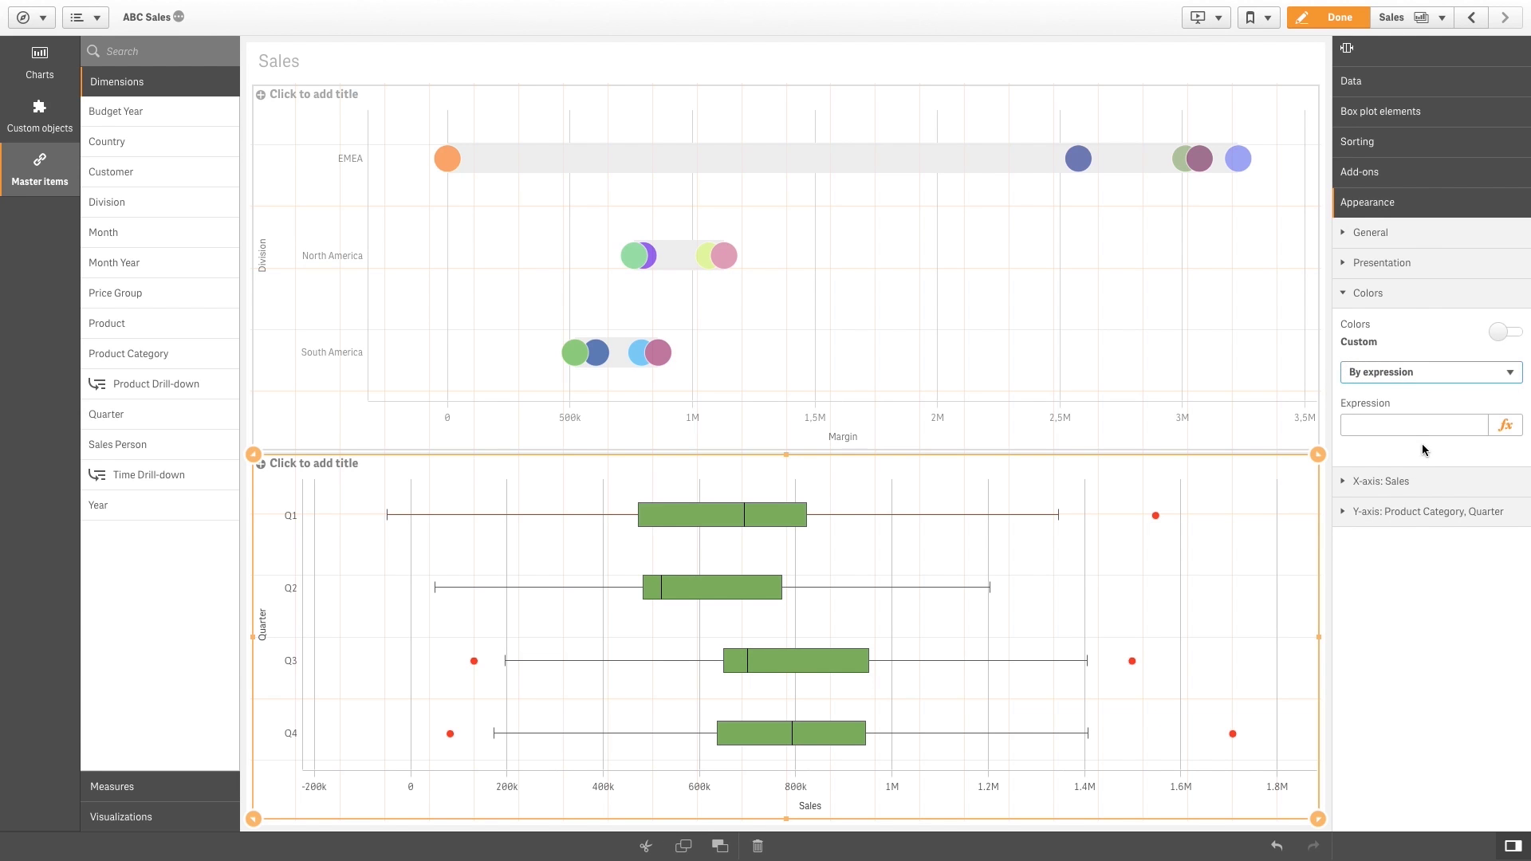
- Turn on Jitter points for the distribution plot
left_click(1256, 428)
left_click(1405, 239)
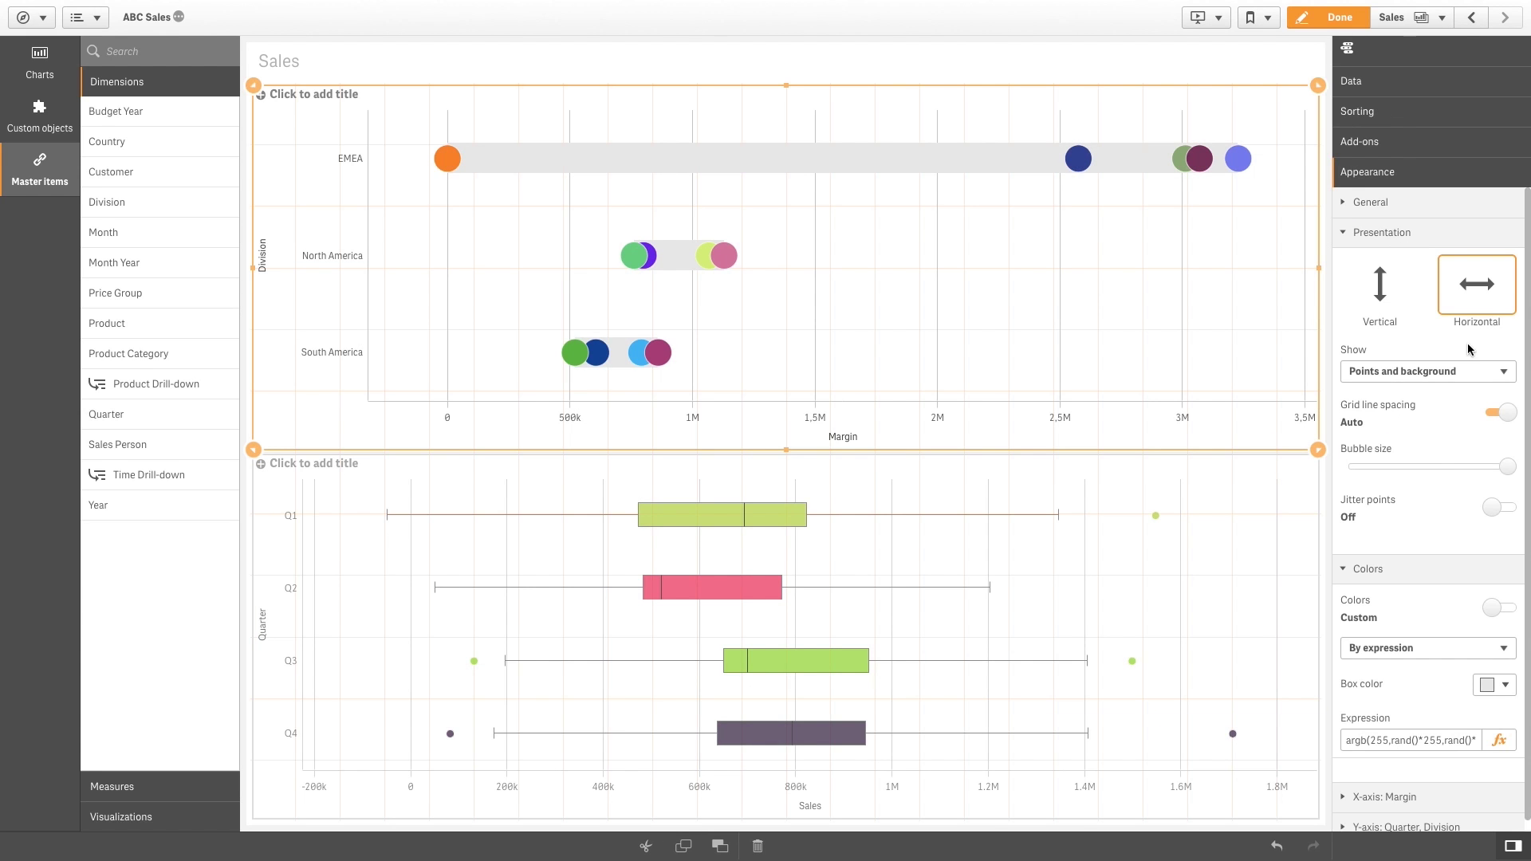
left_click(1506, 508)
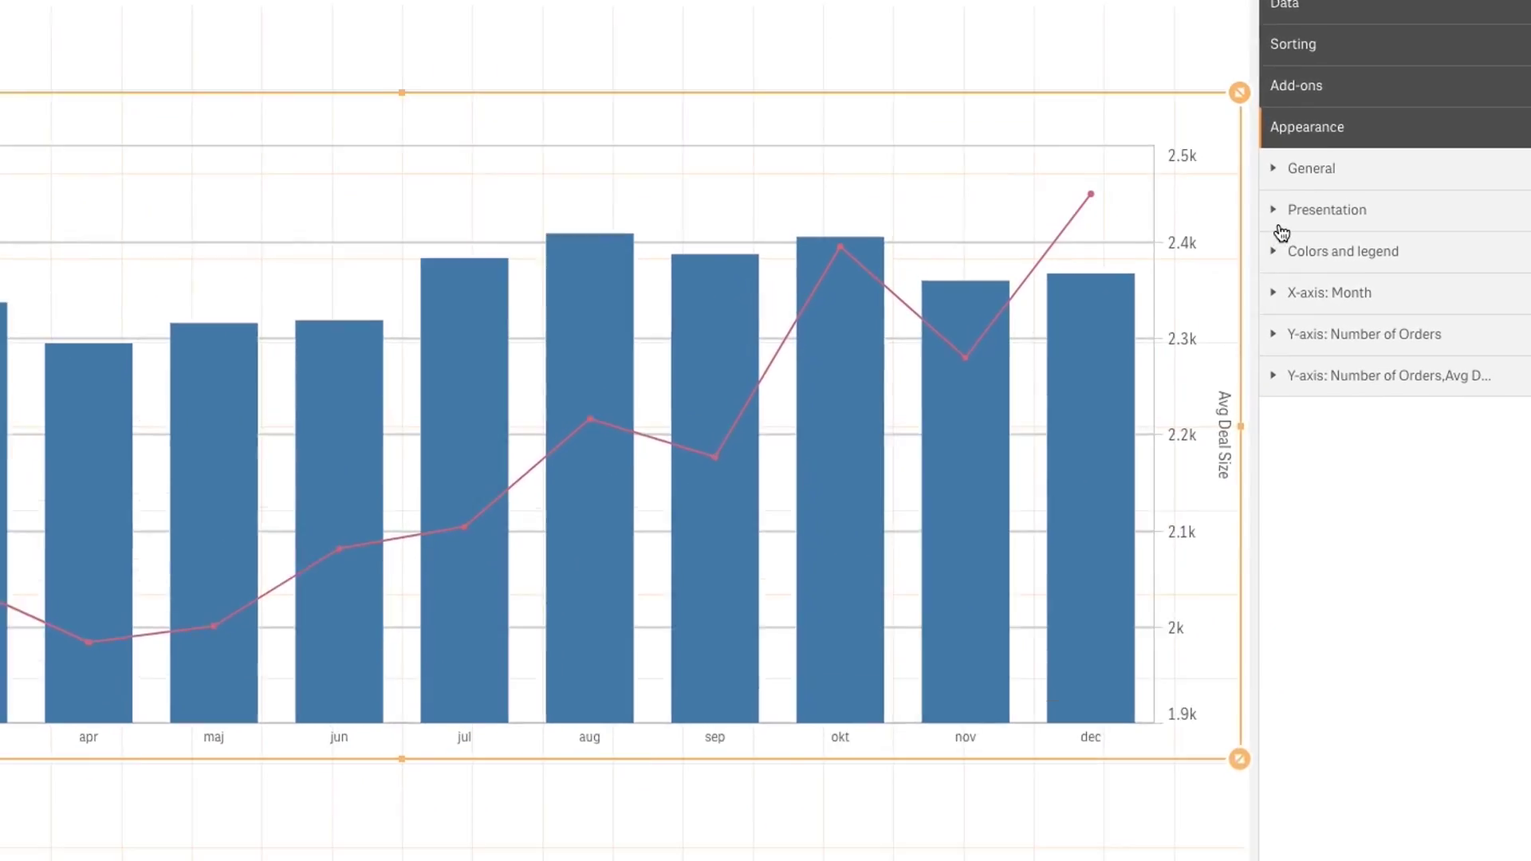
left_click(1284, 211)
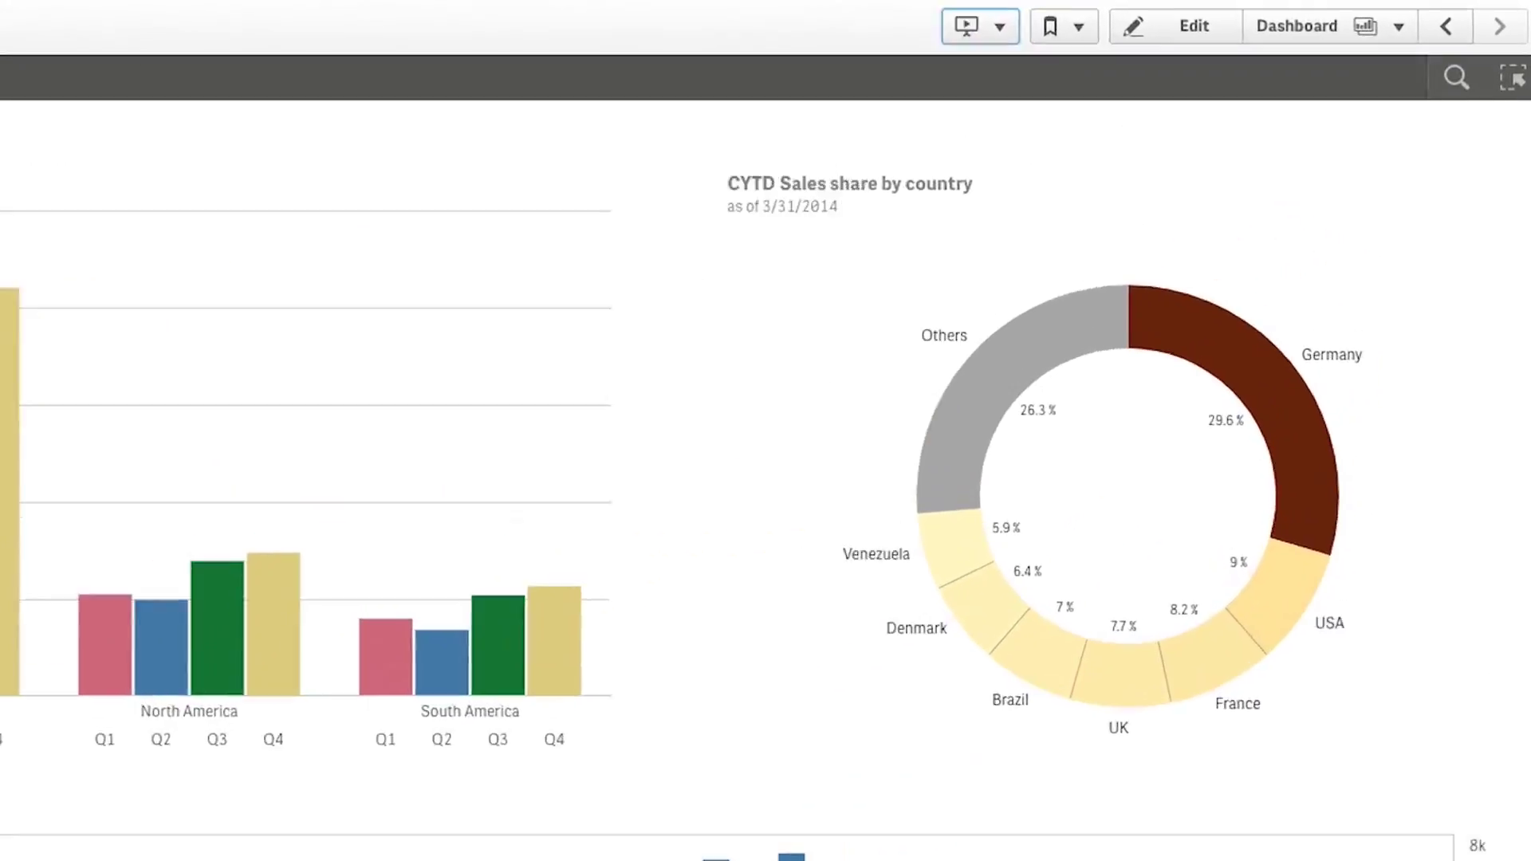
key("Tab")
- Move keyboard focus with Tab onto the Dashboard sheet name
key("Tab")
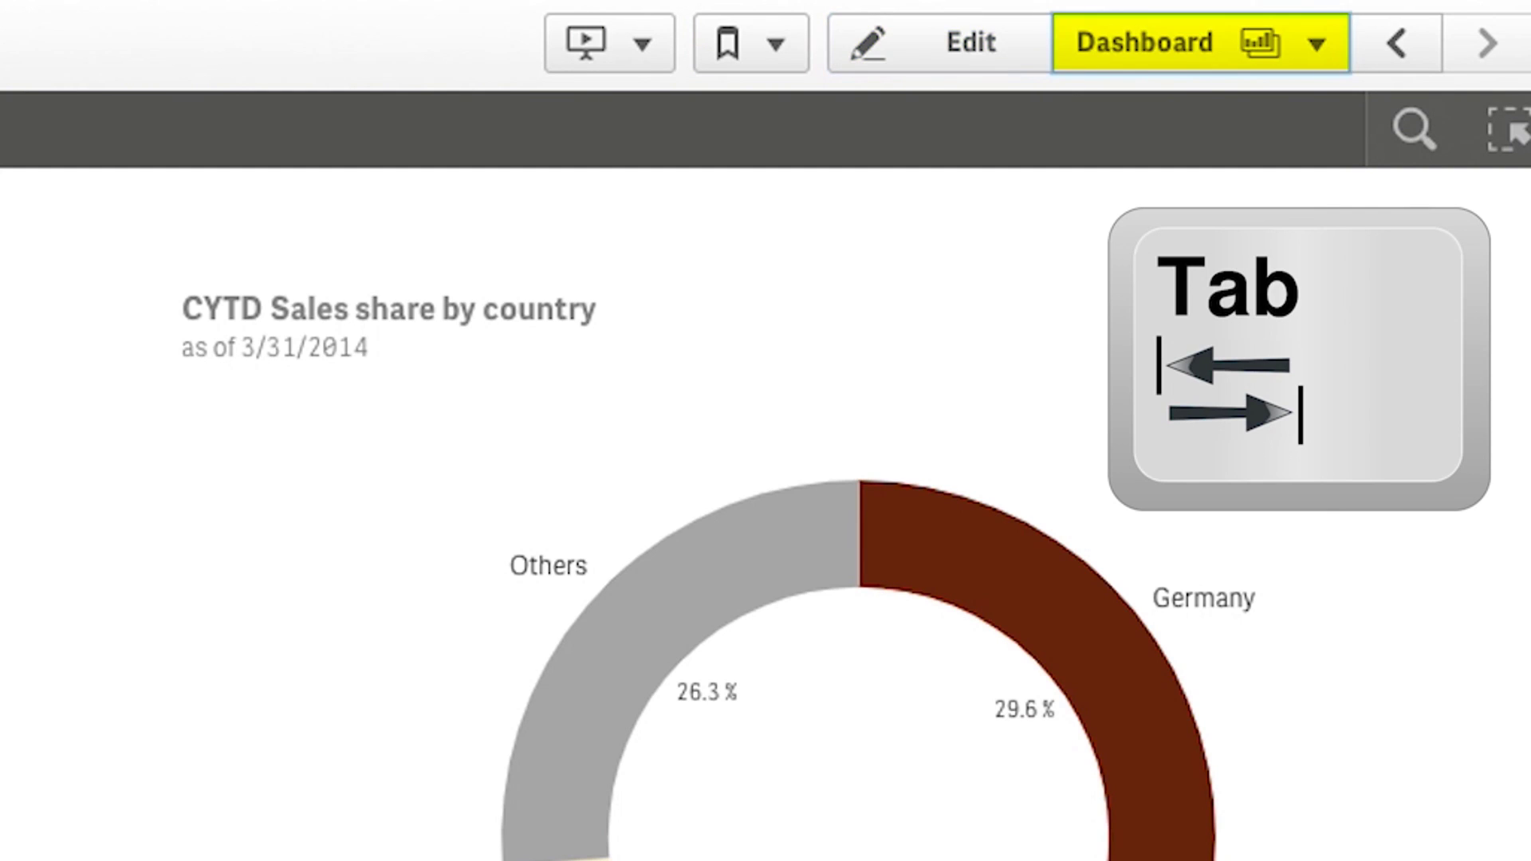
key("Tab")
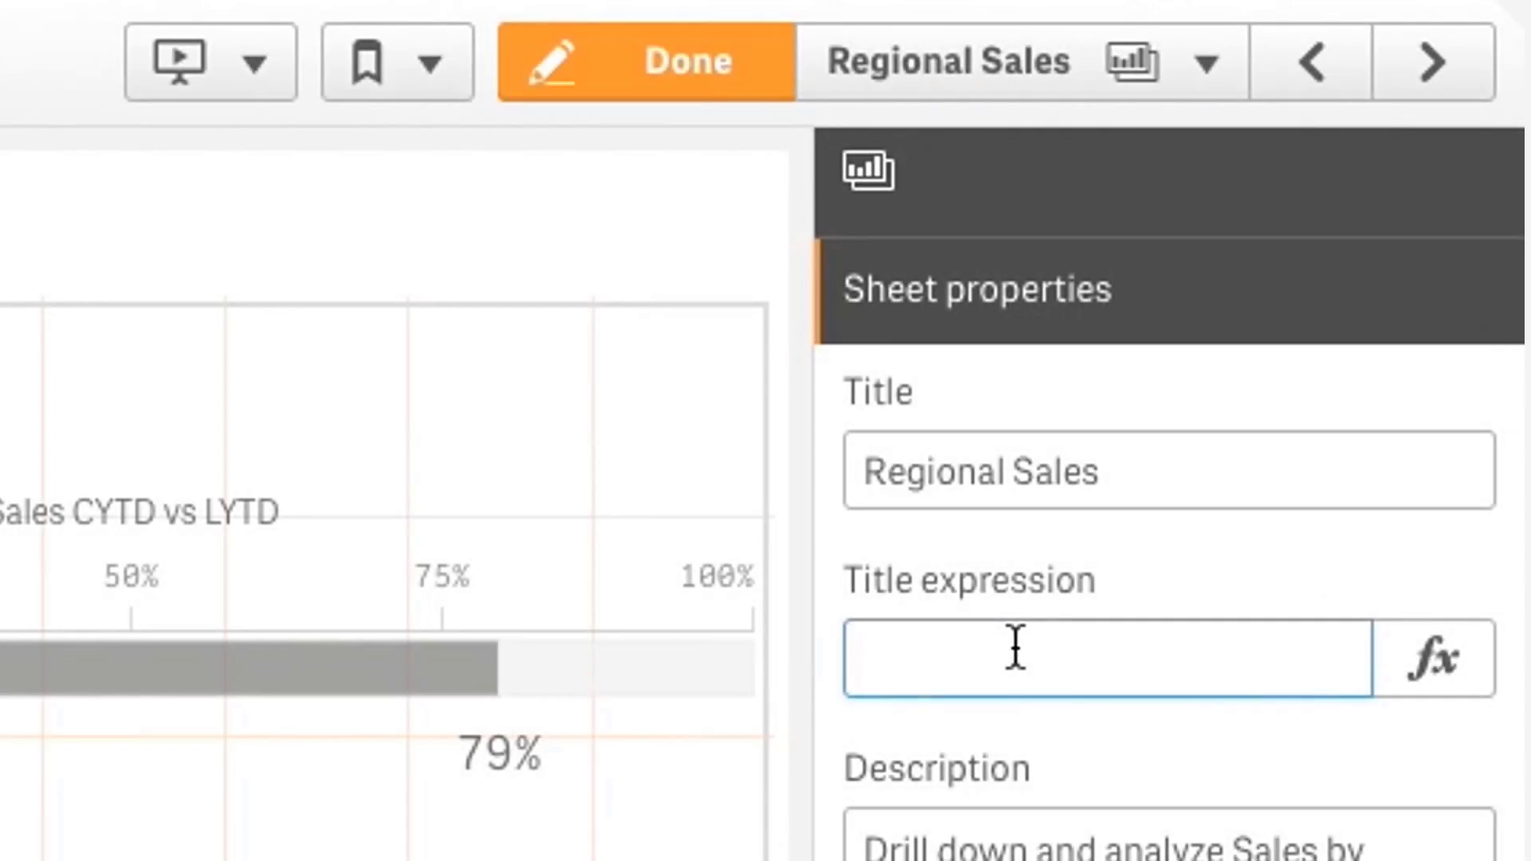
- Set the sheet title to ='sales for Country: ' & GetFieldSelections(Country), then select UK and Germany
left_click(1433, 657)
type("= 'sale")
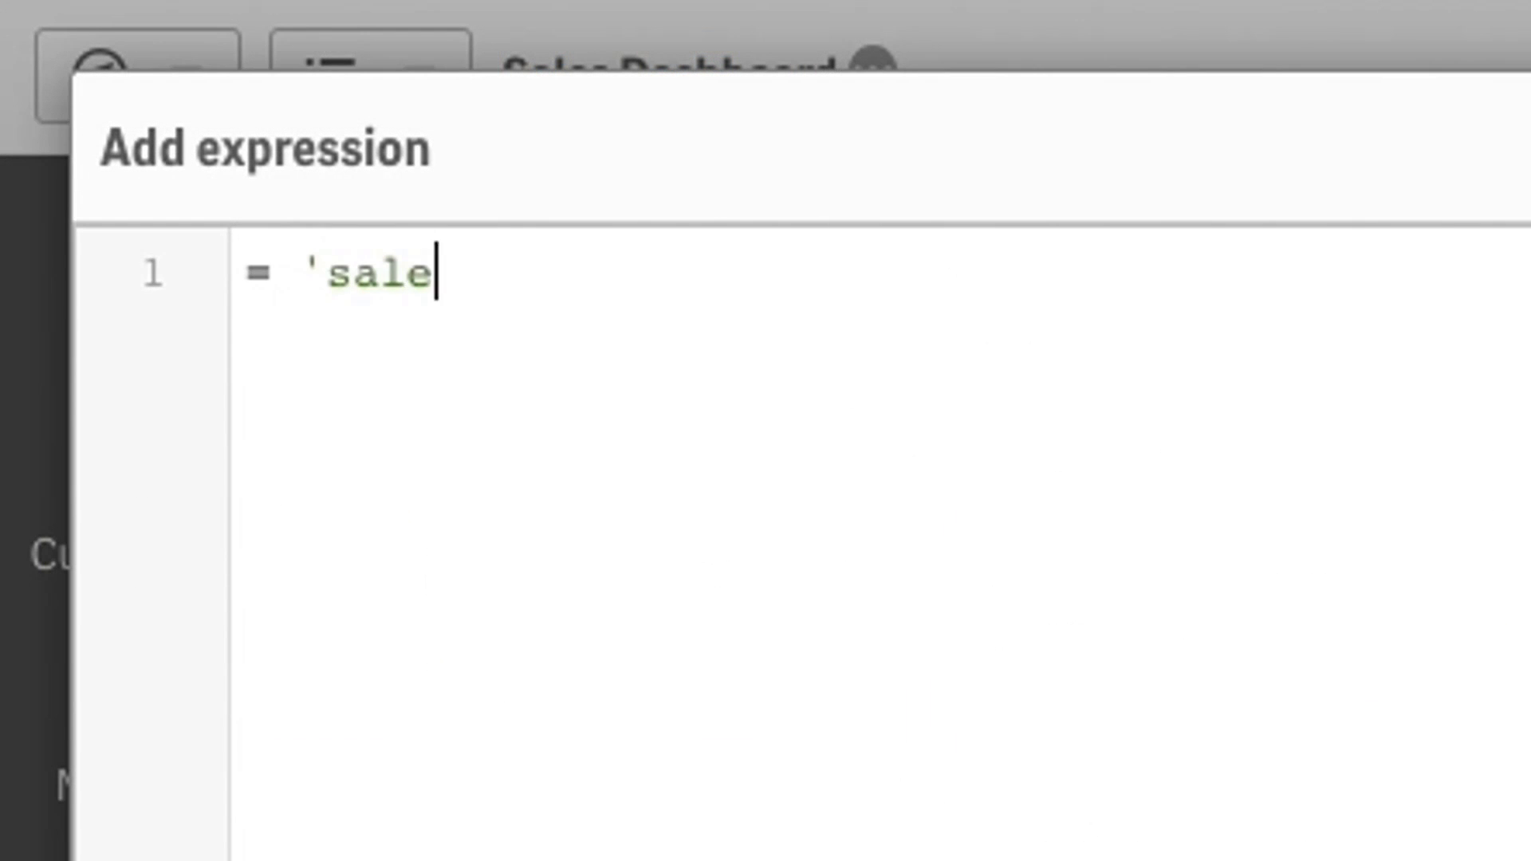
type("s for Country: ' & Getf")
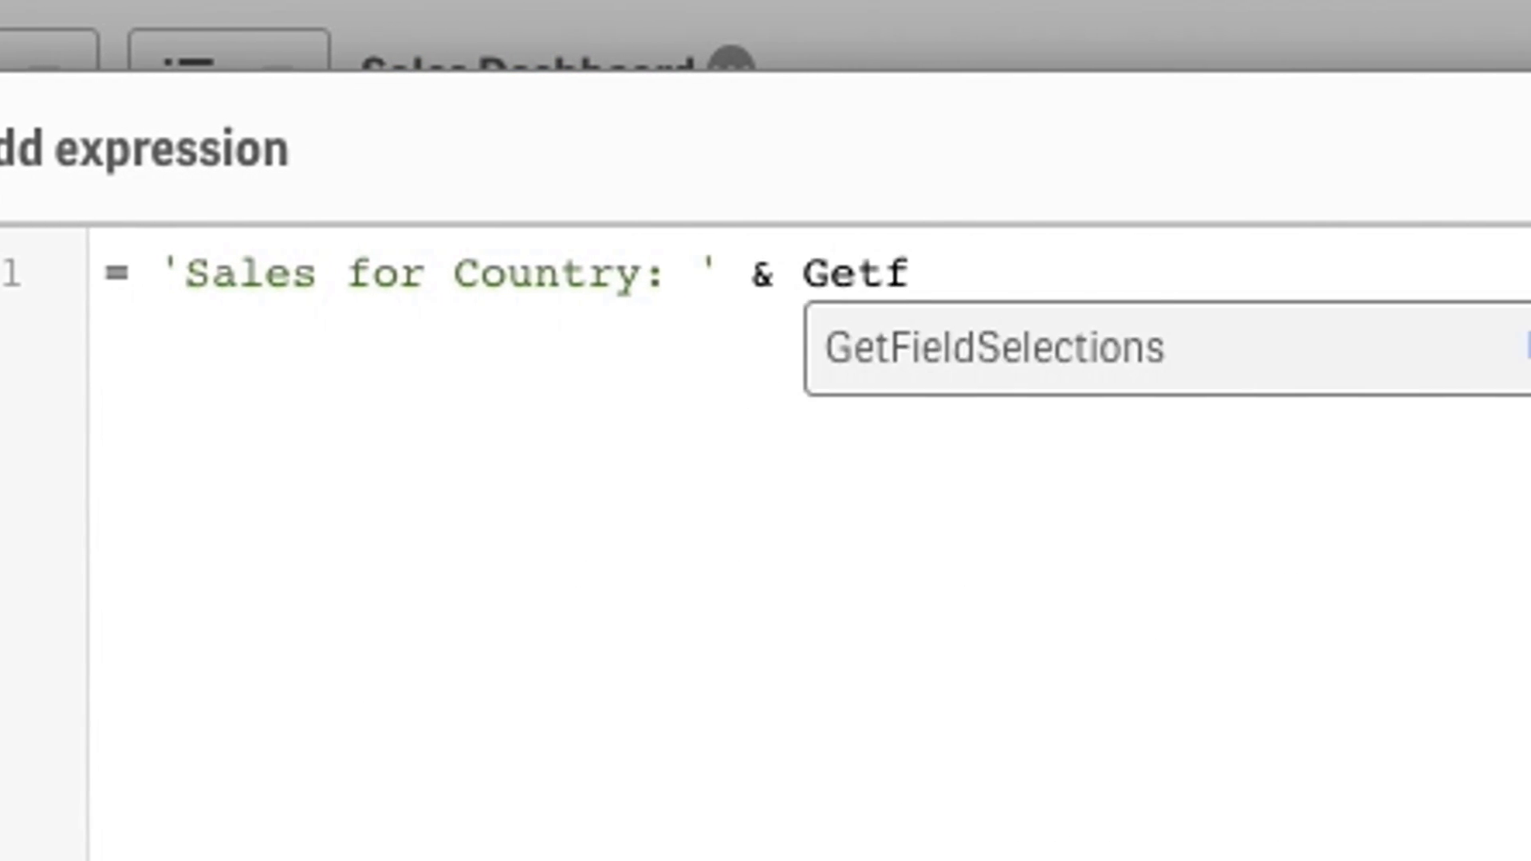
key("Return")
type("Country)")
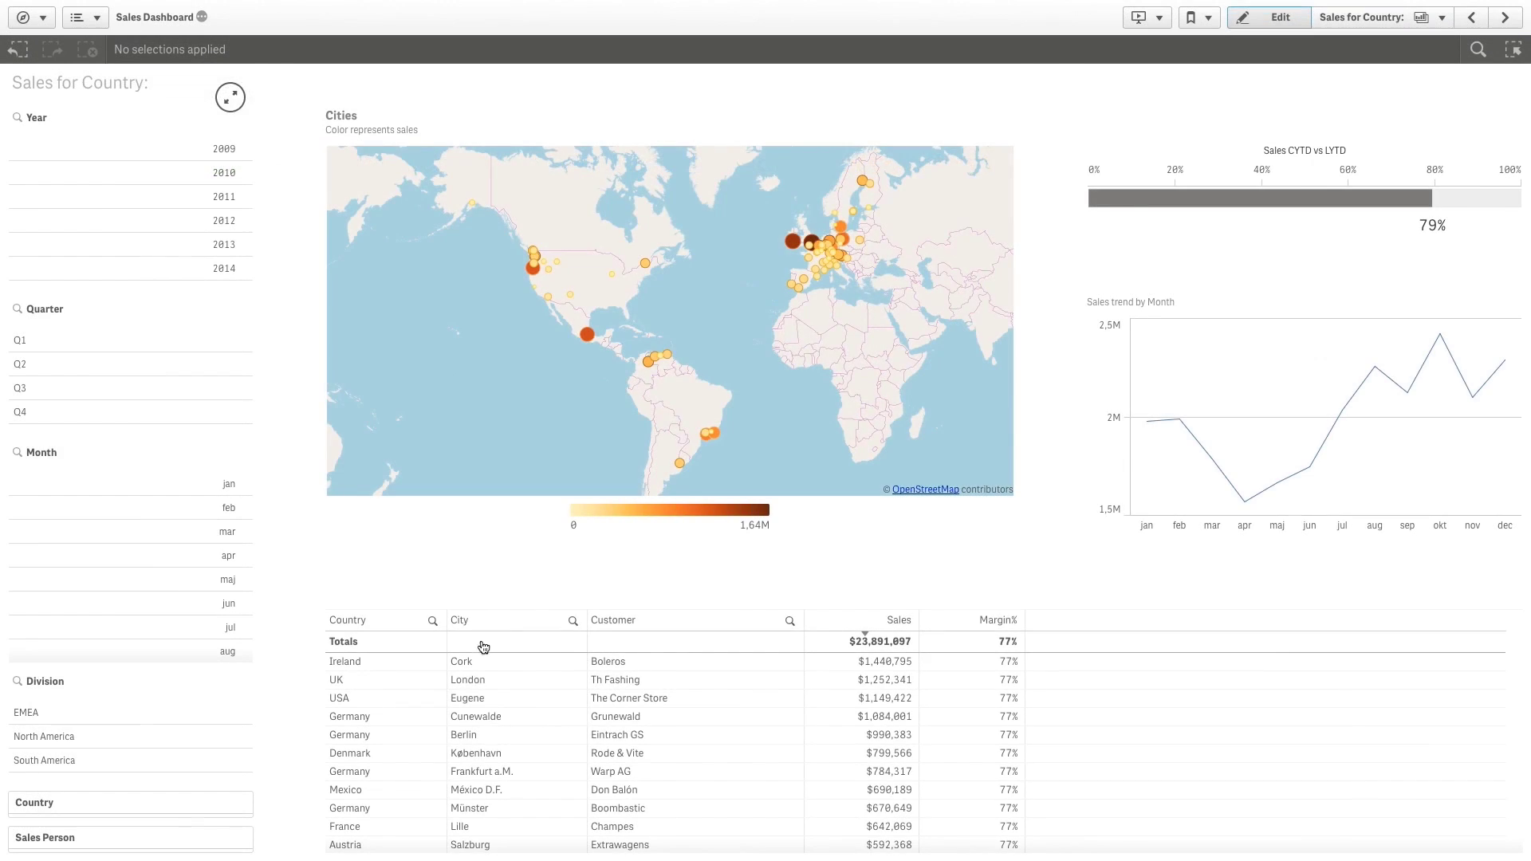
left_click(388, 679)
left_click(378, 729)
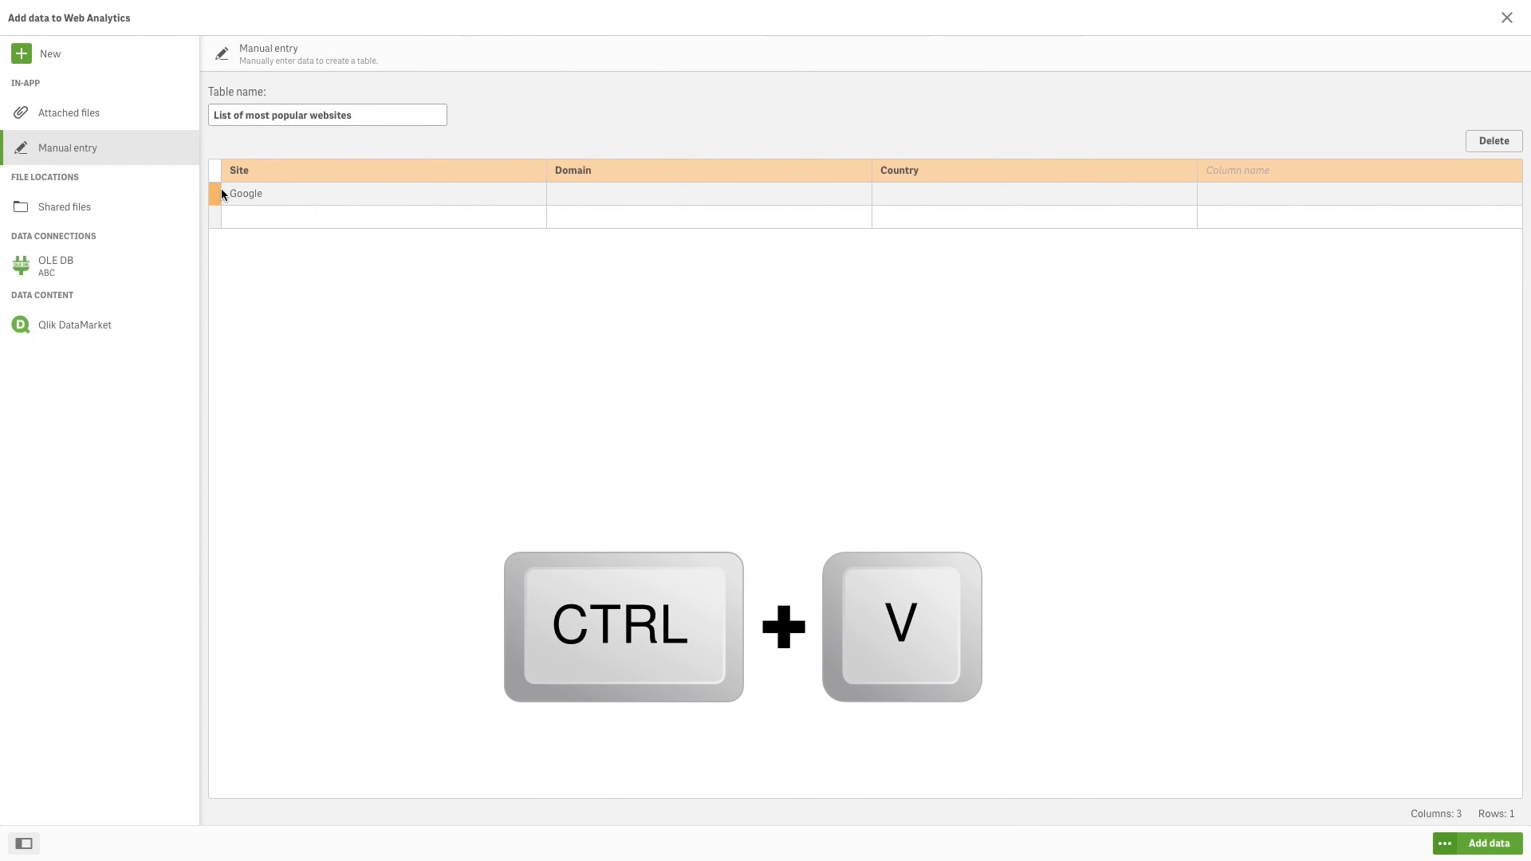
- Paste the websites table and rename the Country column to 'Alexa top 100 global websites'
key("ctrl+v")
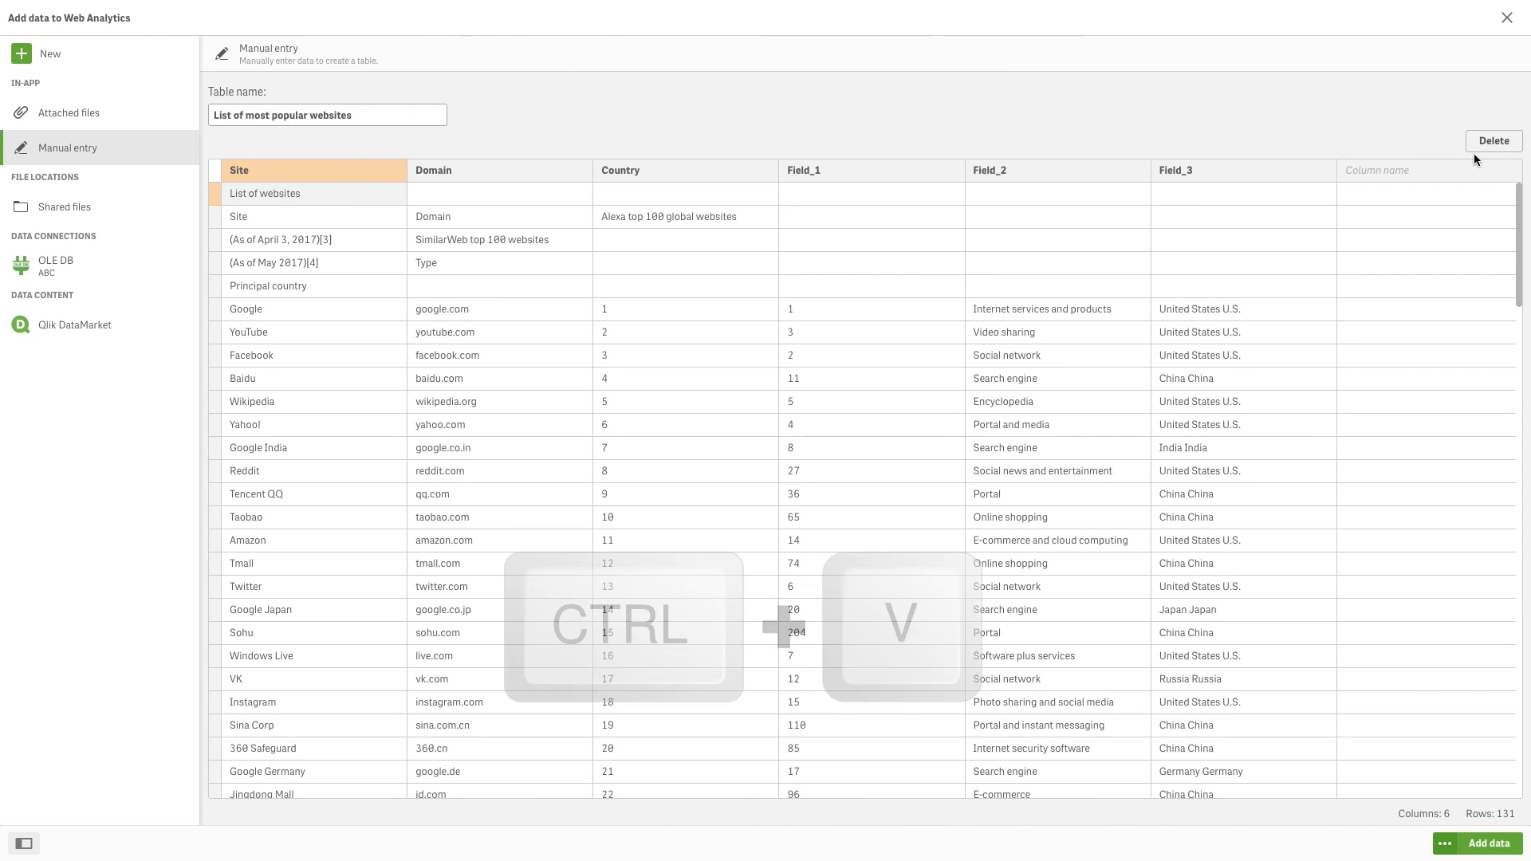
left_click(630, 169)
left_click(624, 218)
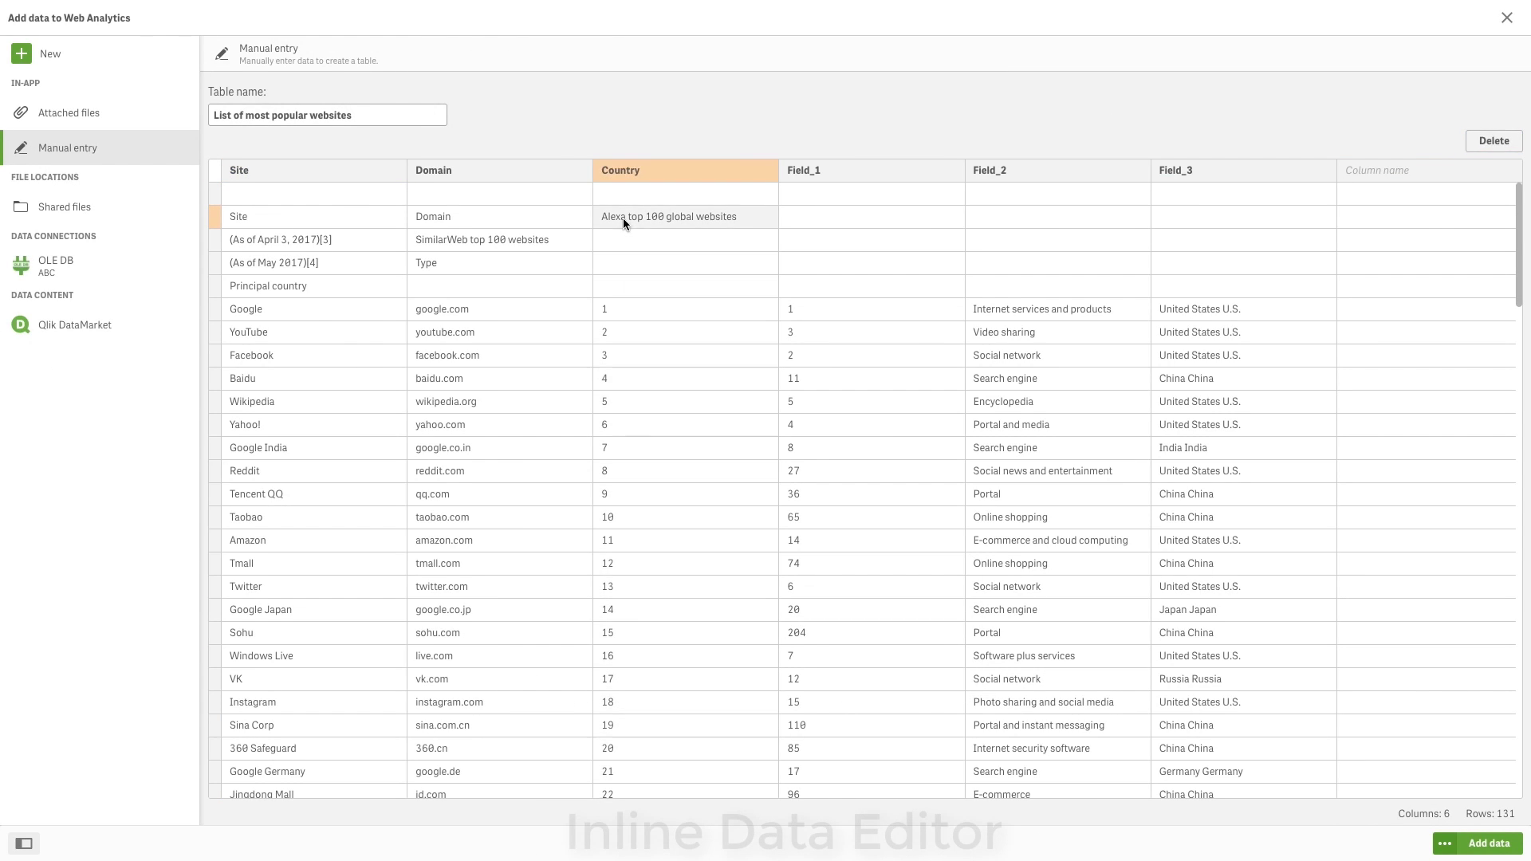
left_click(624, 218)
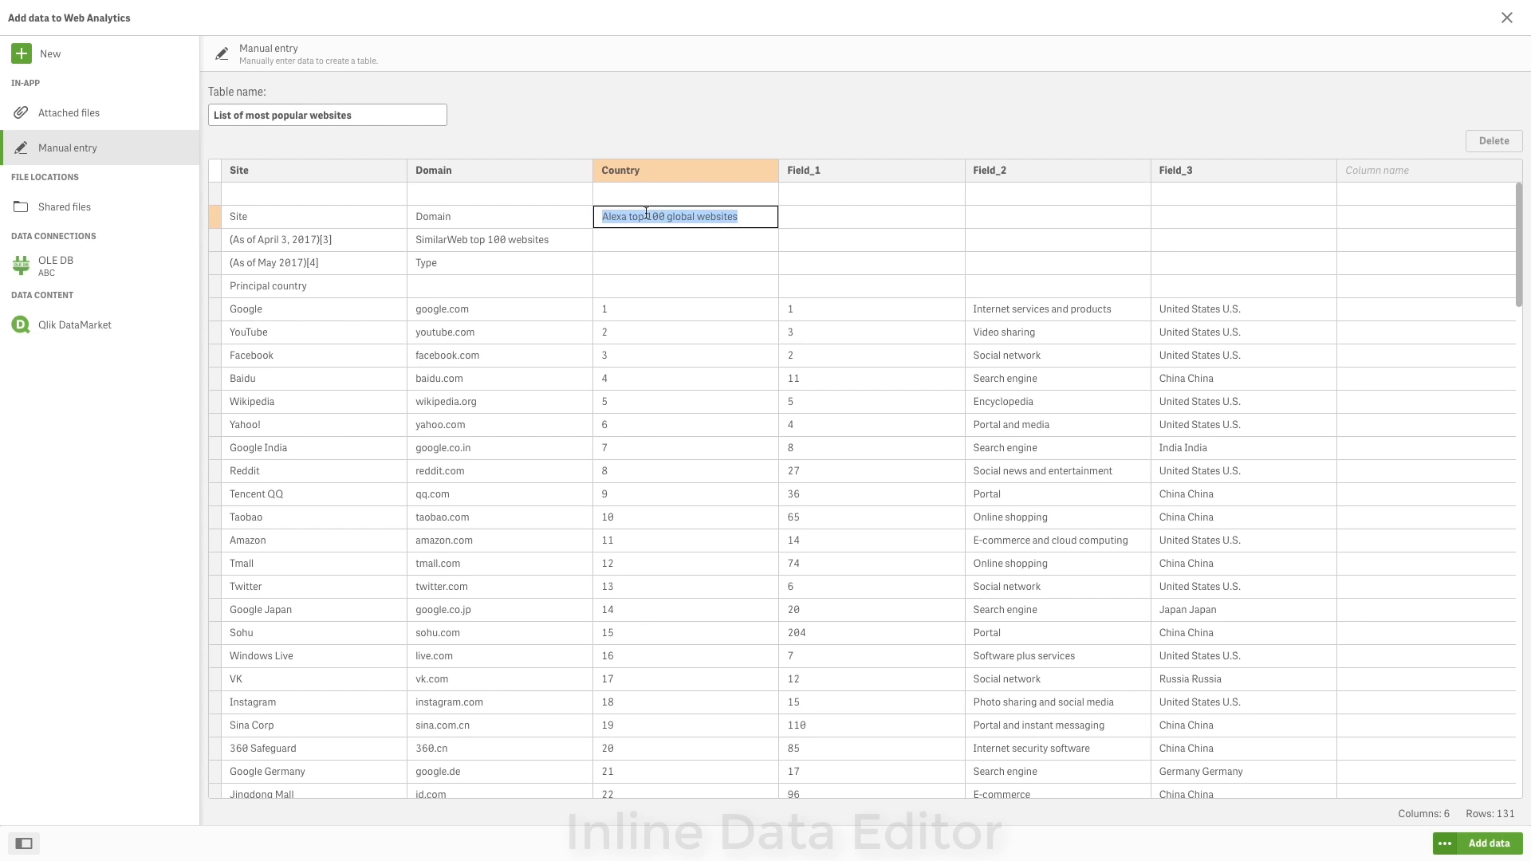
key("BackSpace")
left_click(730, 166)
left_click(730, 166)
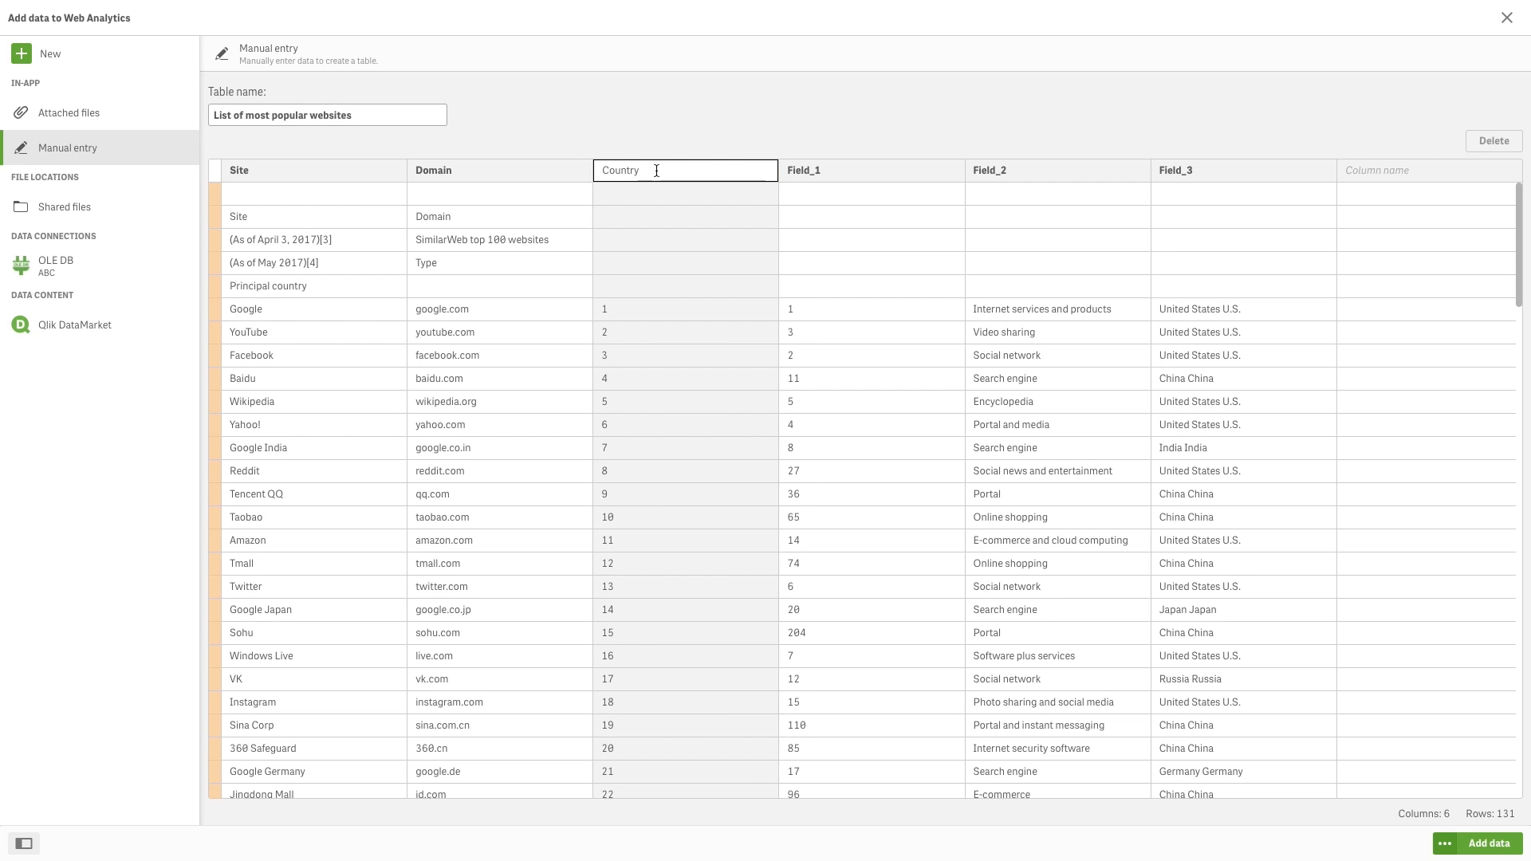
- Delete the empty Field_1 column and rename Field_2 to Type
left_click(812, 184)
left_click(1494, 140)
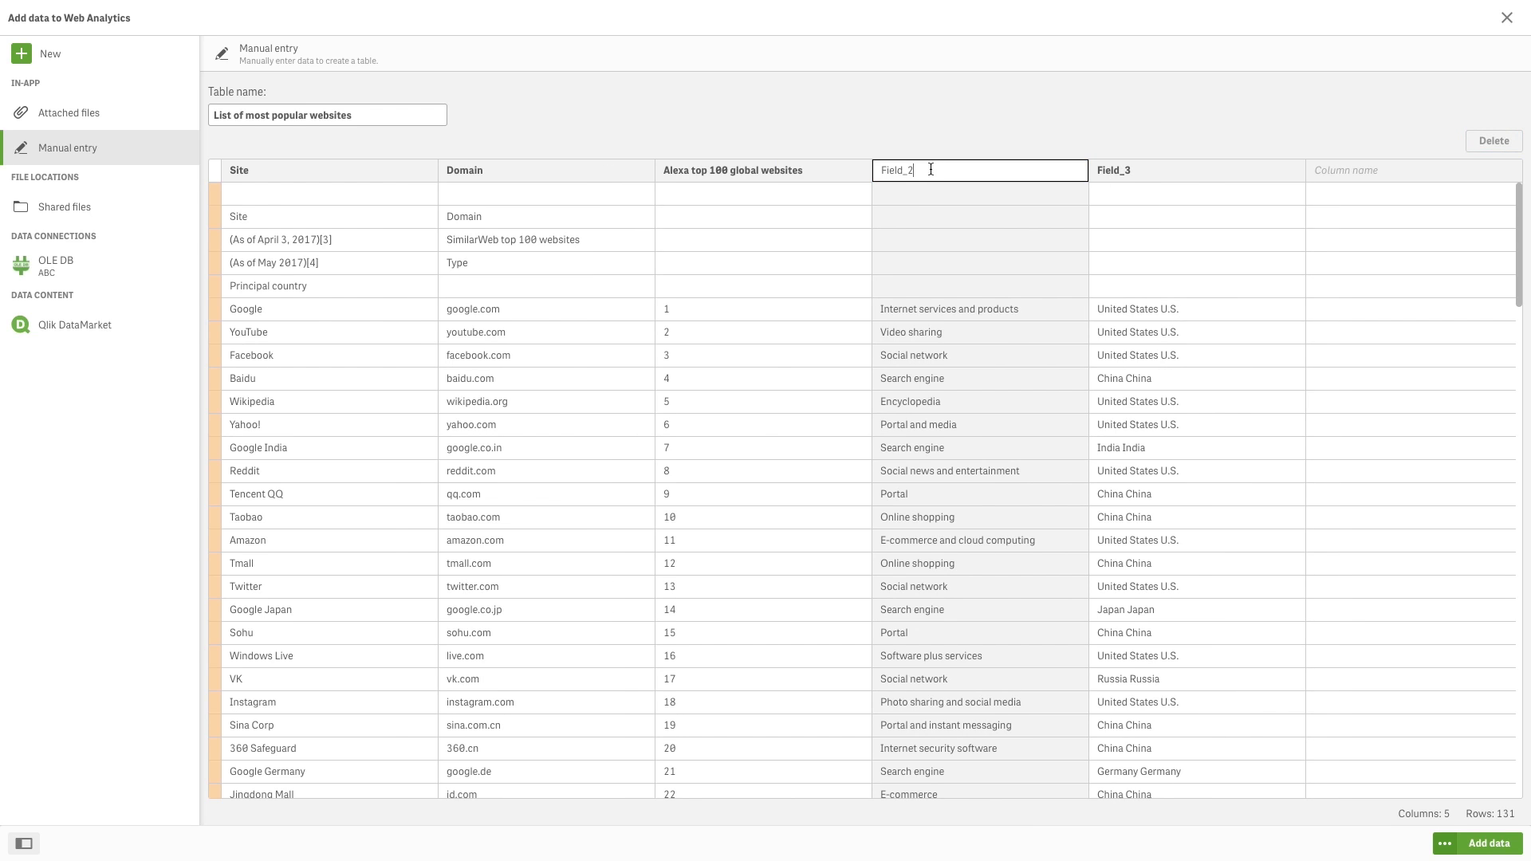
type("Type")
key("Tab")
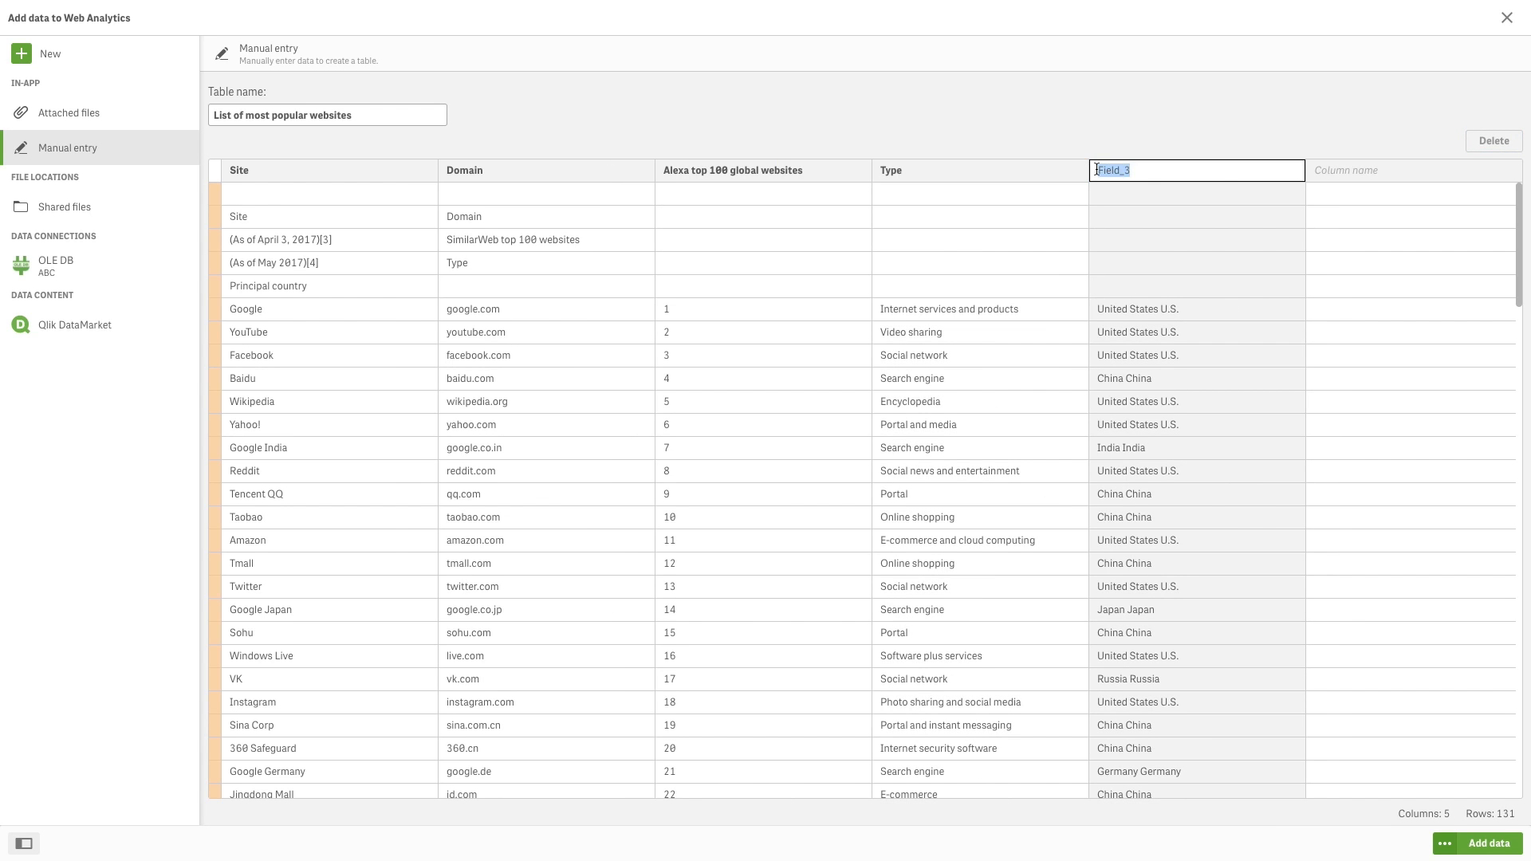
- Delete the five junk rows above the data and preview the Sales table
left_click_drag(215, 193, 217, 285)
left_click(1470, 141)
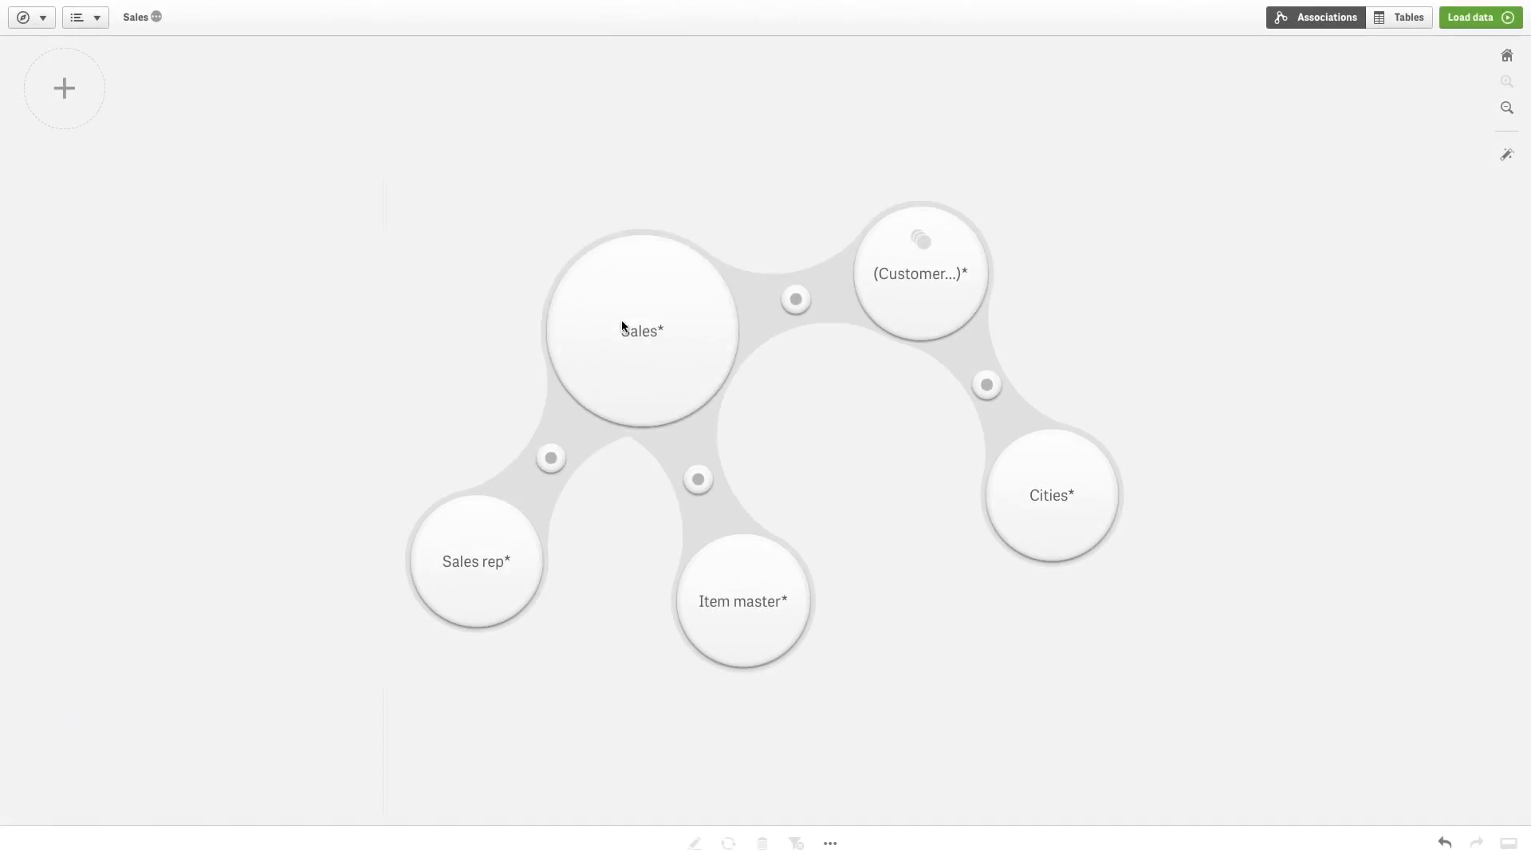
left_click(622, 327)
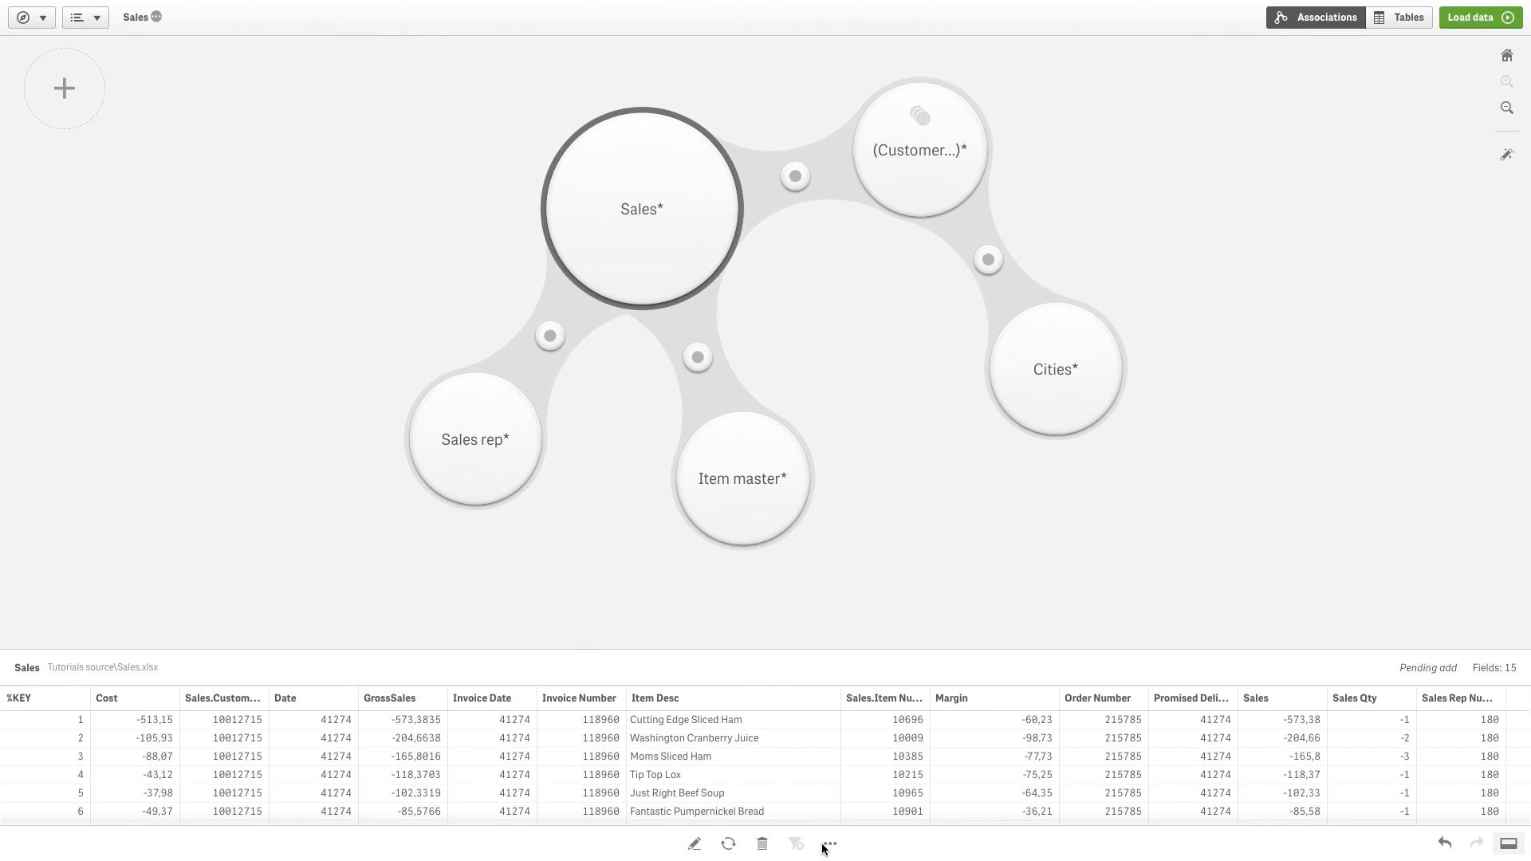
- Show View details for the Sales table bubble in the data manager
left_click(797, 809)
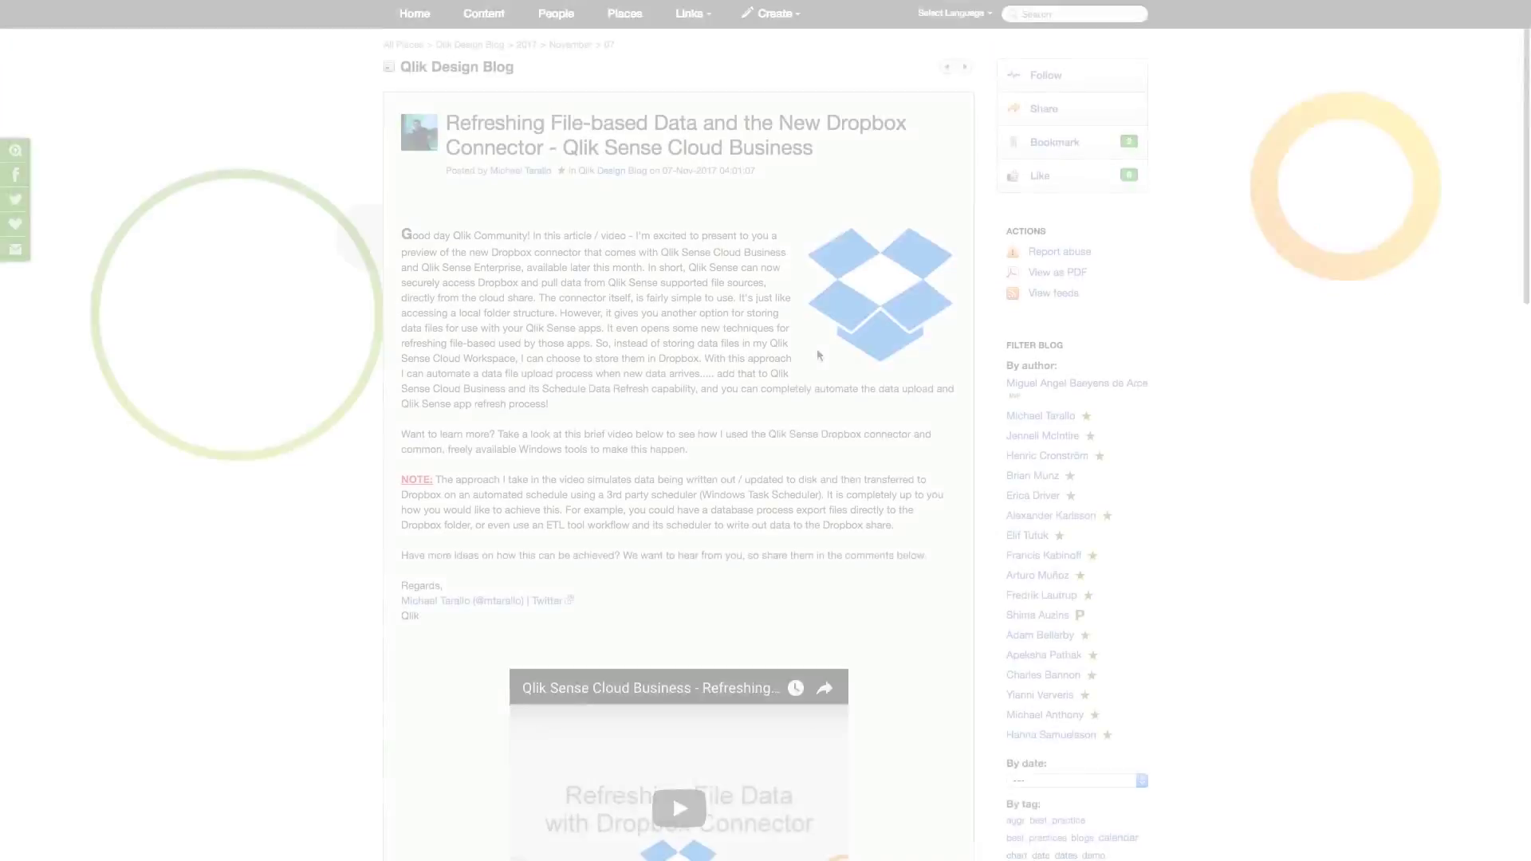
scroll(817, 355, "down", 5)
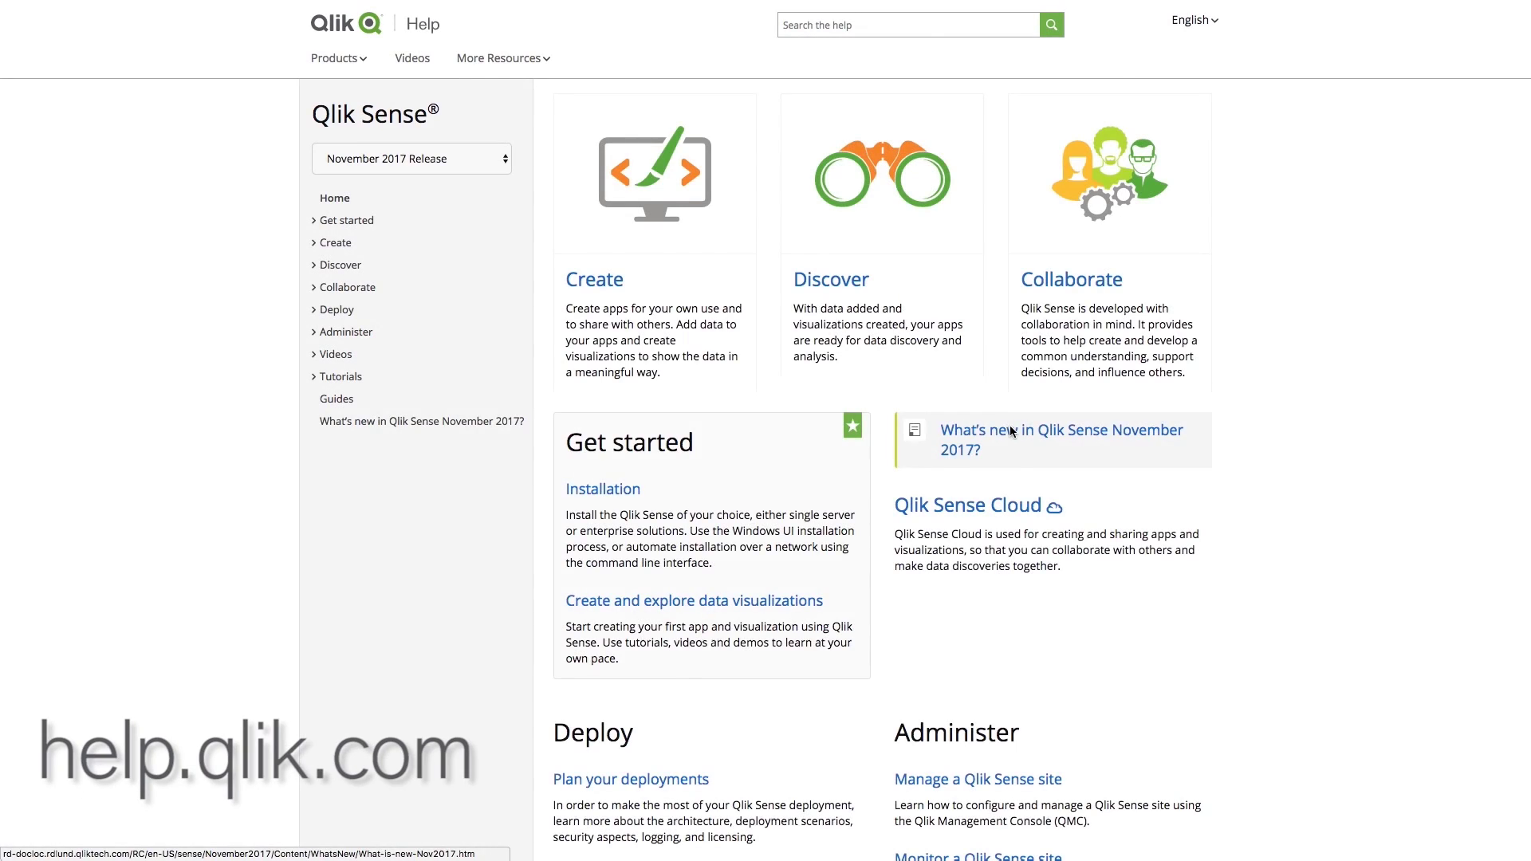
- Open the 'What's new in Qlik Sense November 2017?' help page and scroll through it
left_click(1011, 432)
scroll(928, 398, "down", 10)
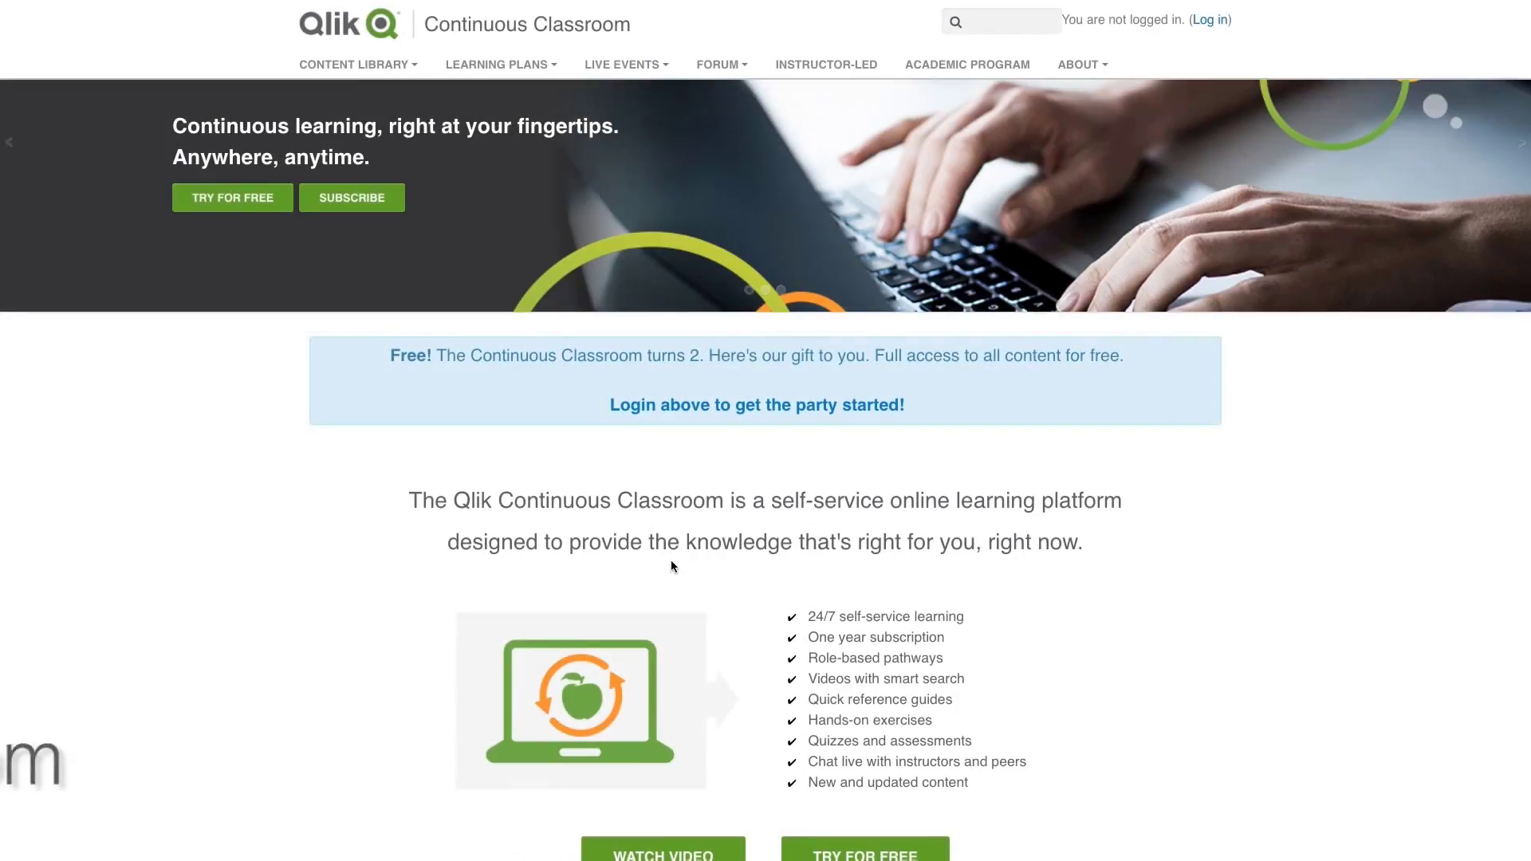
scroll(671, 562, "down", 4)
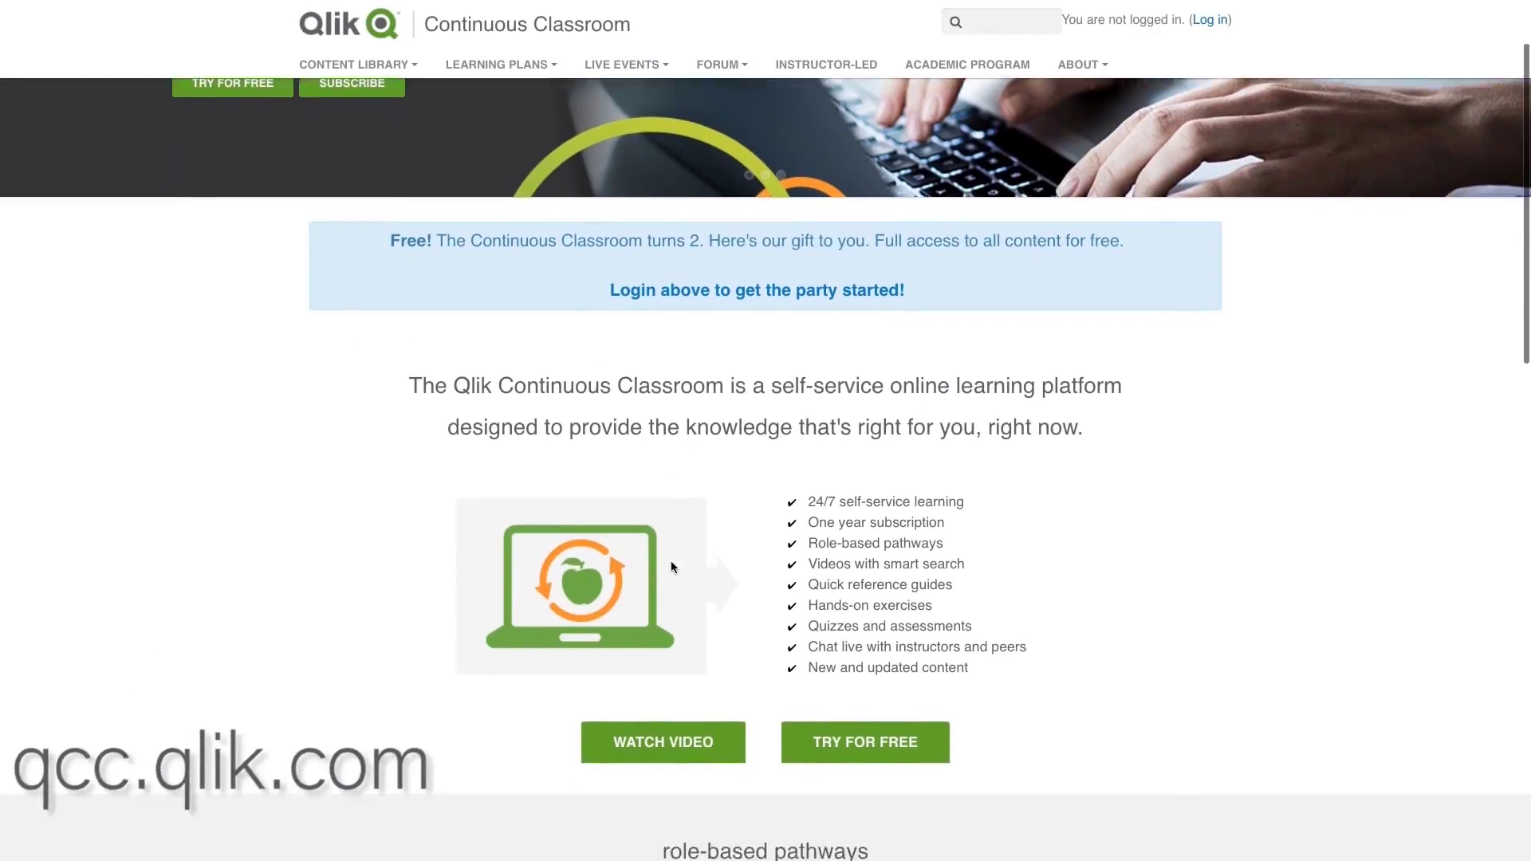
scroll(672, 566, "down", 3)
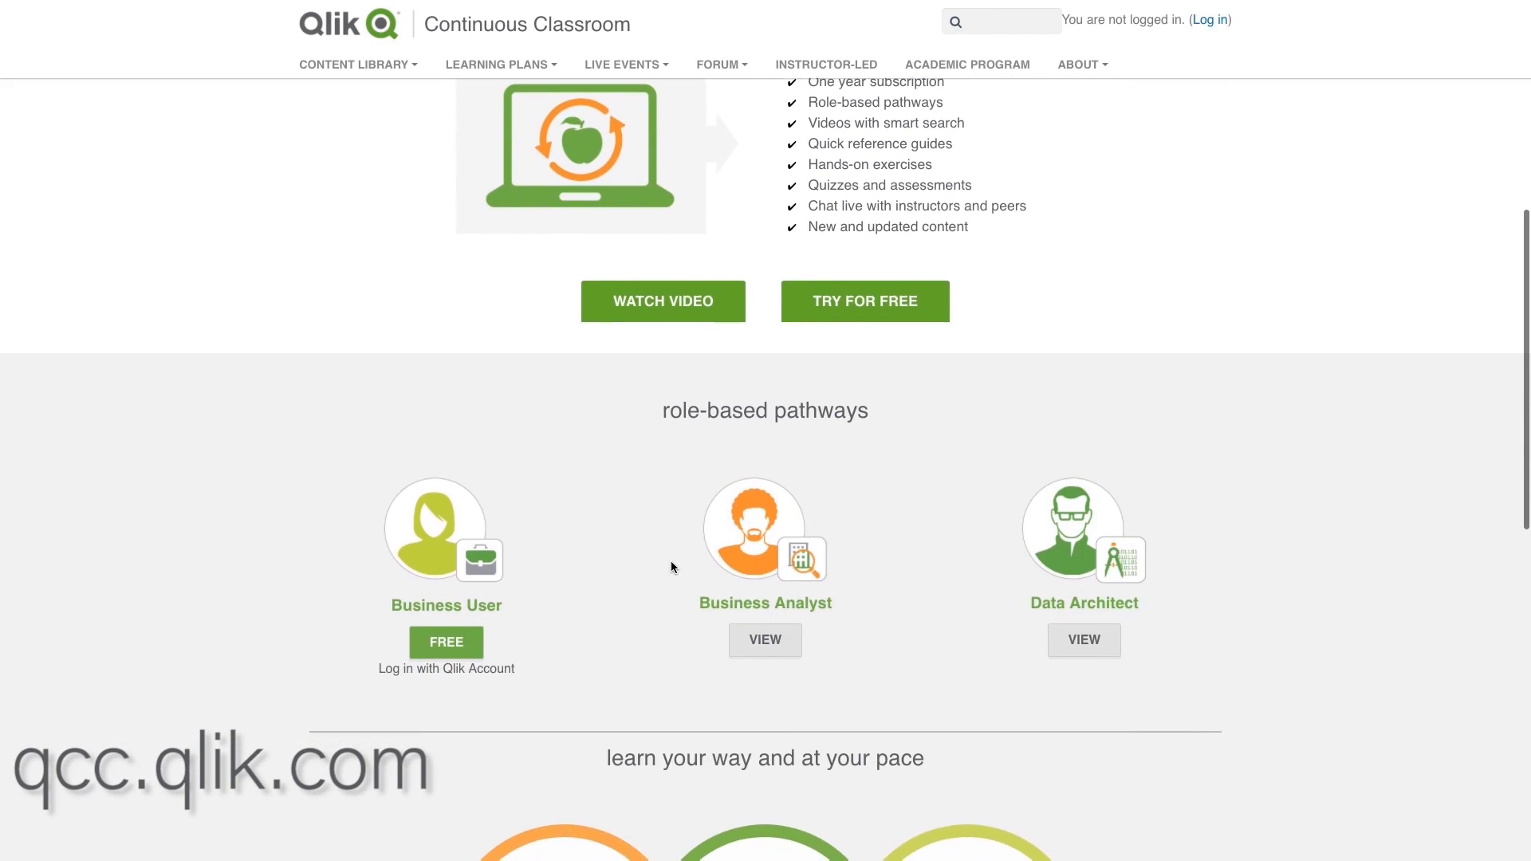